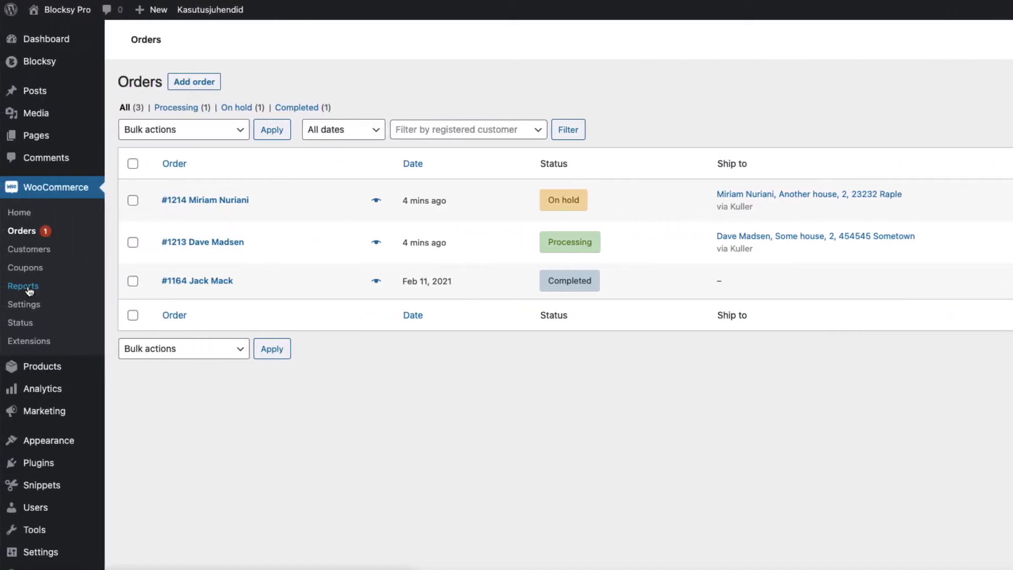
# - Export the last-7-days WooCommerce sales report as CSV and review it in Numbers
pyautogui.click(29, 290)
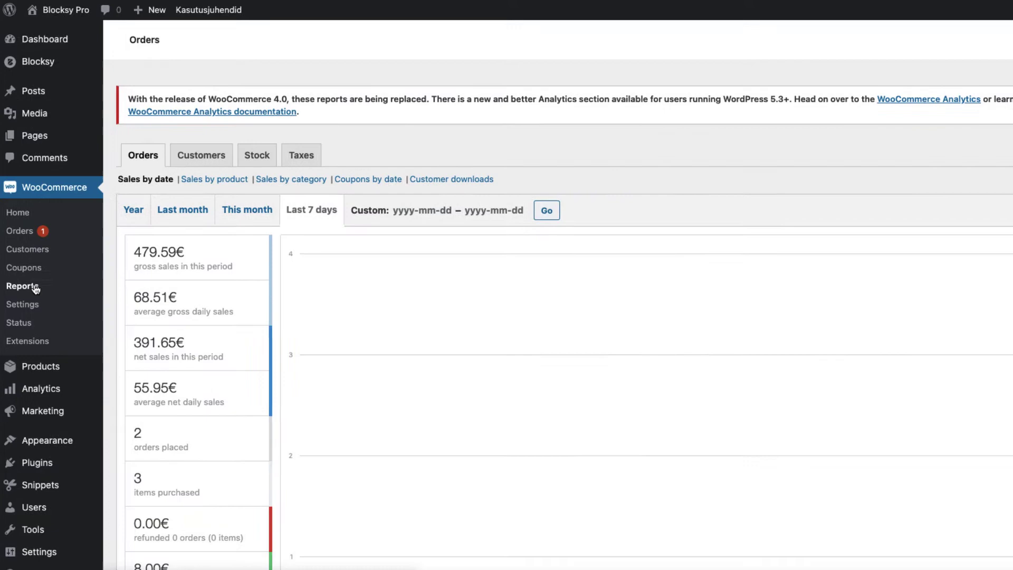
pyautogui.click(945, 220)
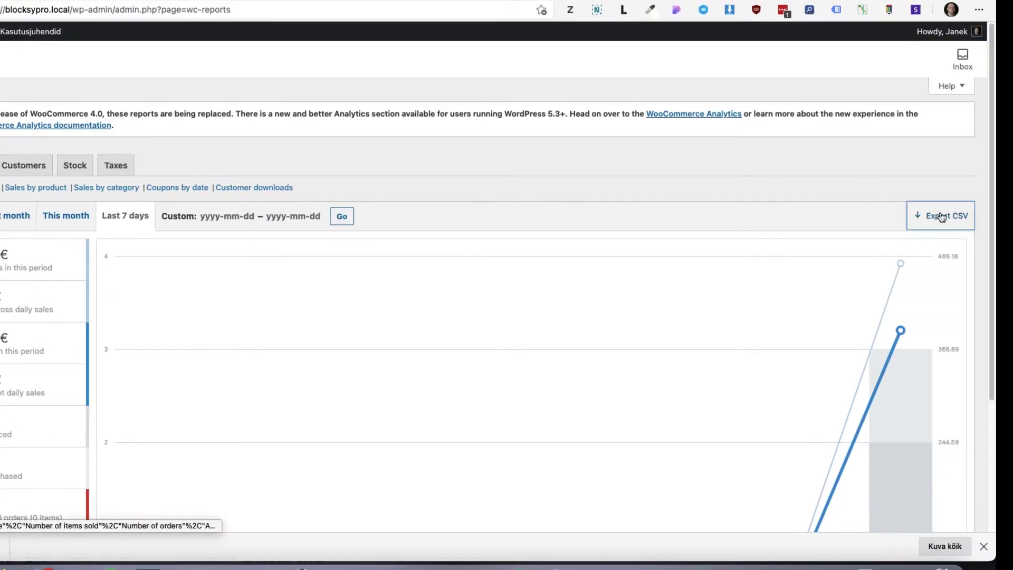
pyautogui.click(21, 546)
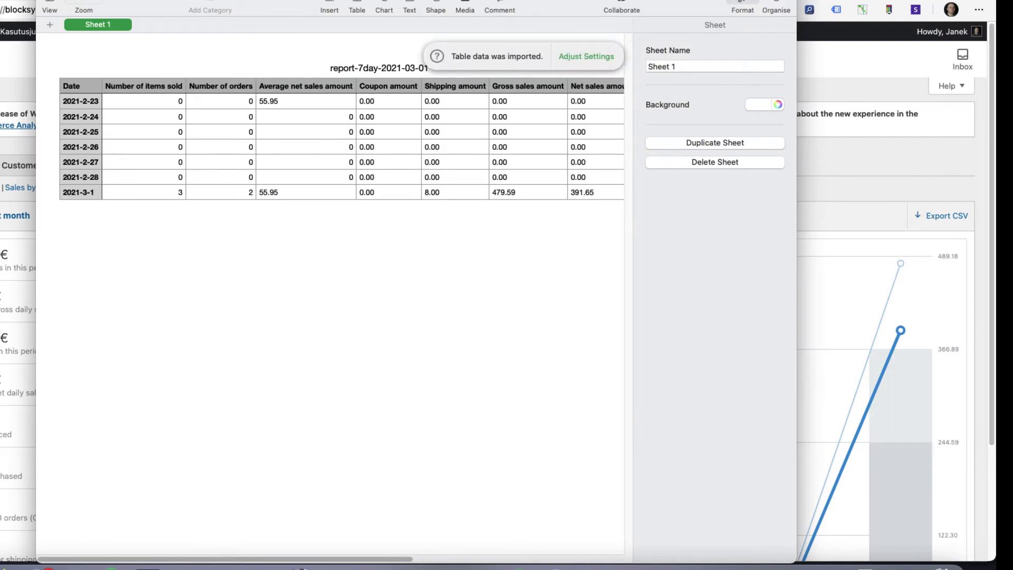
pyautogui.press('super+q')
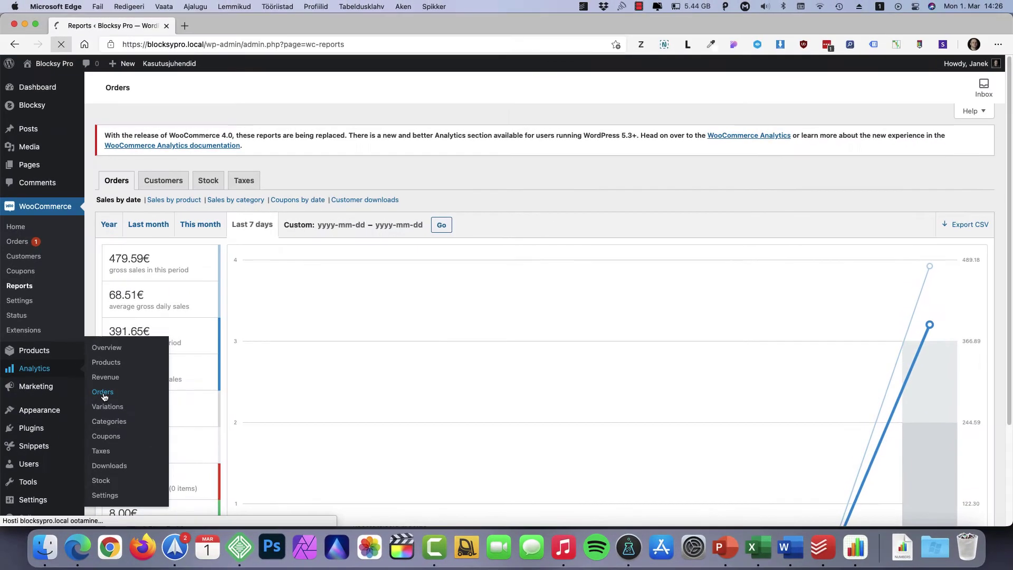
# - Download the month-to-date Analytics orders table as CSV and check its two orders in Numbers
pyautogui.click(21, 410)
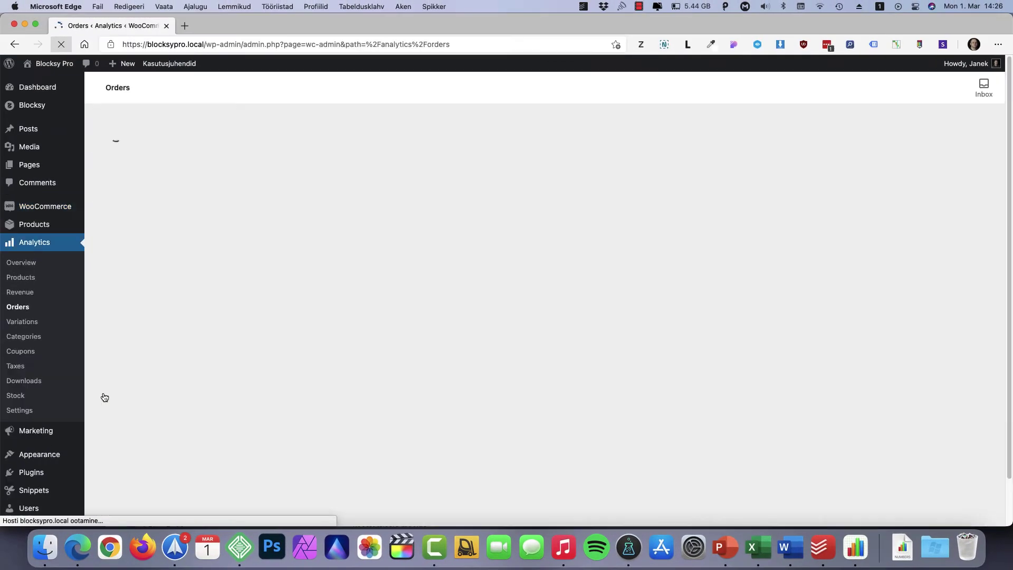
pyautogui.scroll(-3, 585, 324)
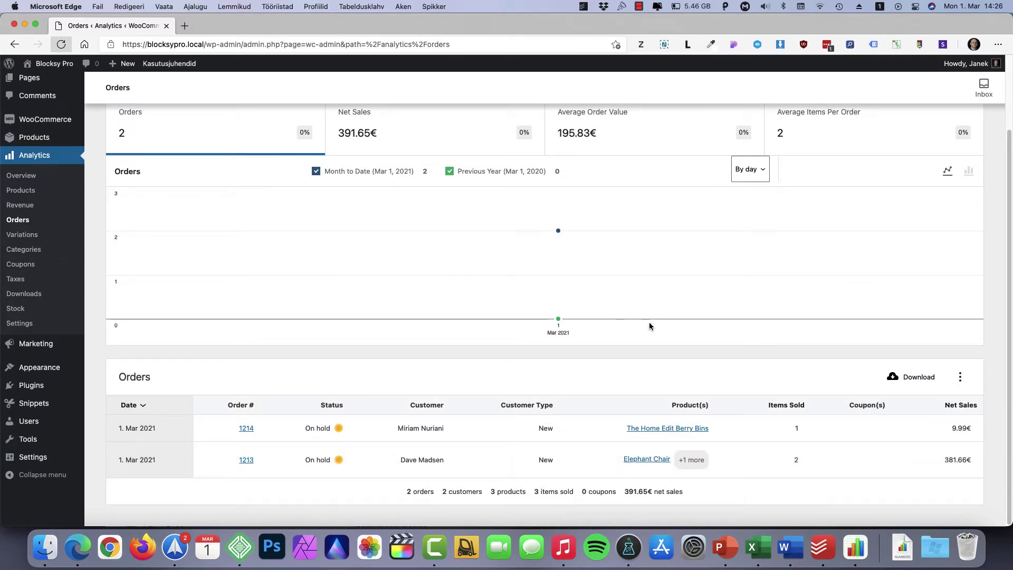
pyautogui.click(907, 376)
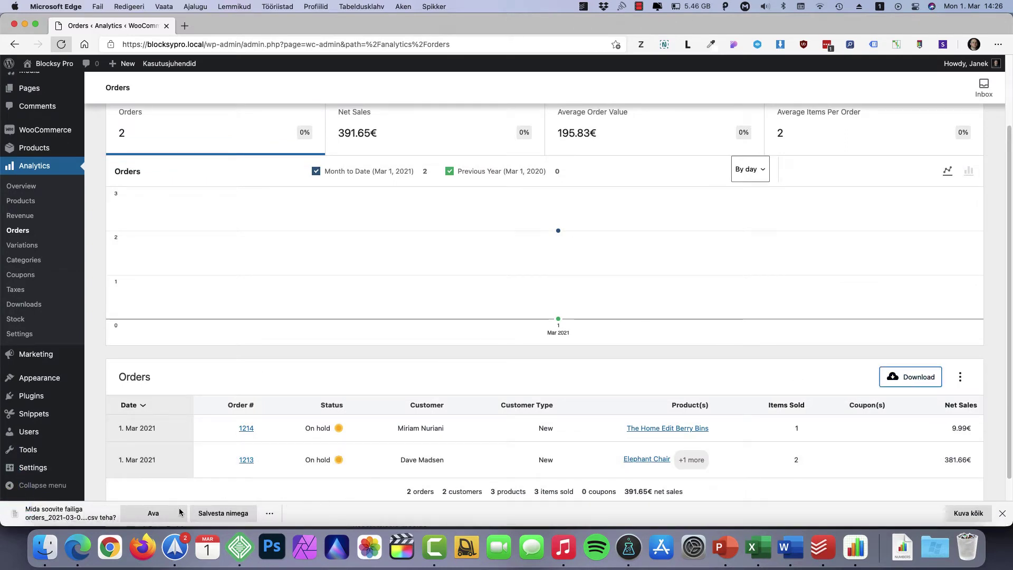
pyautogui.click(178, 513)
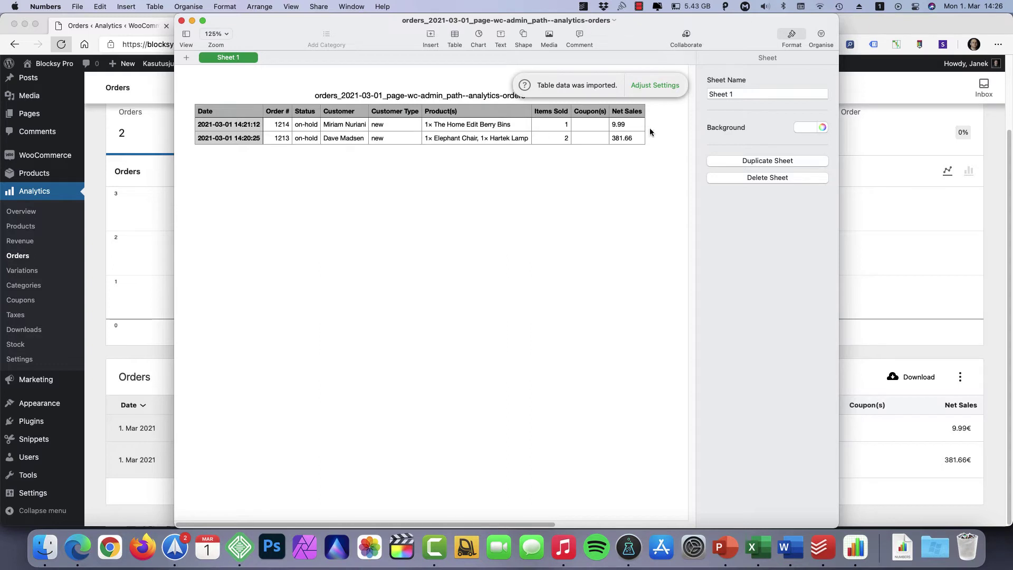
pyautogui.click(182, 21)
pyautogui.click(953, 371)
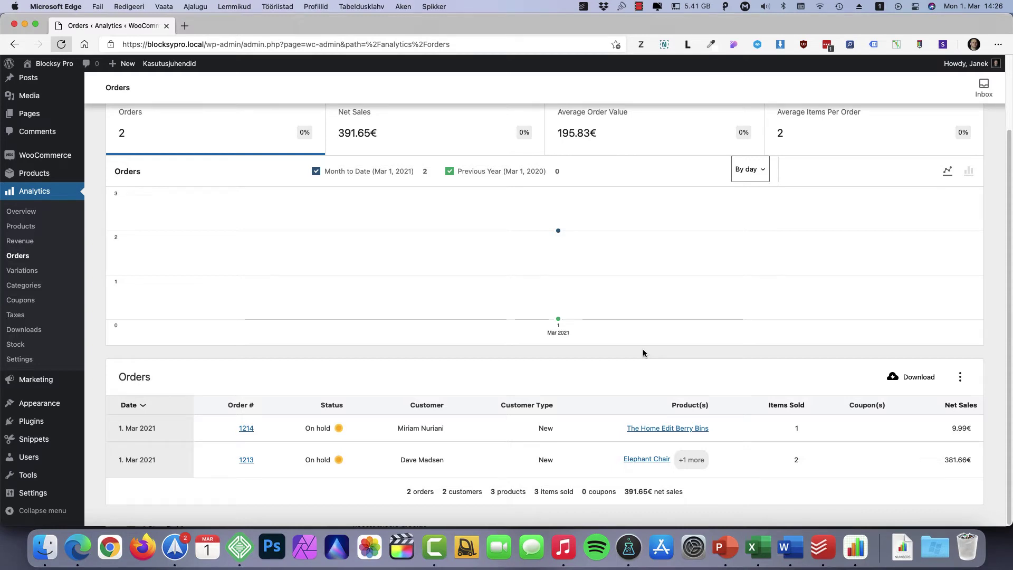
# - Search Plugins > Add New for Advanced Order Export For WooCommerce, then install and activate it
pyautogui.moveTo(44, 424)
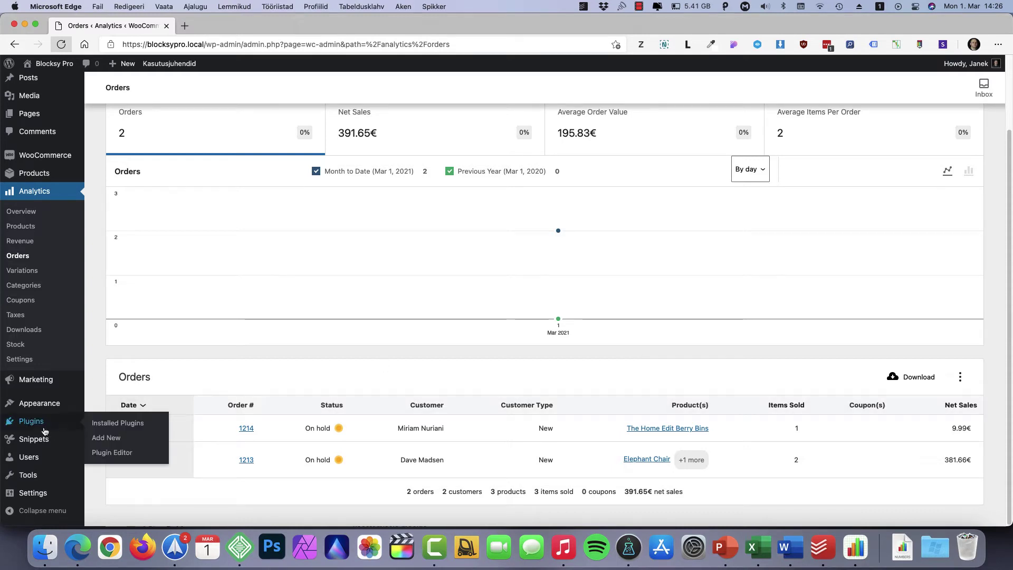
pyautogui.click(106, 437)
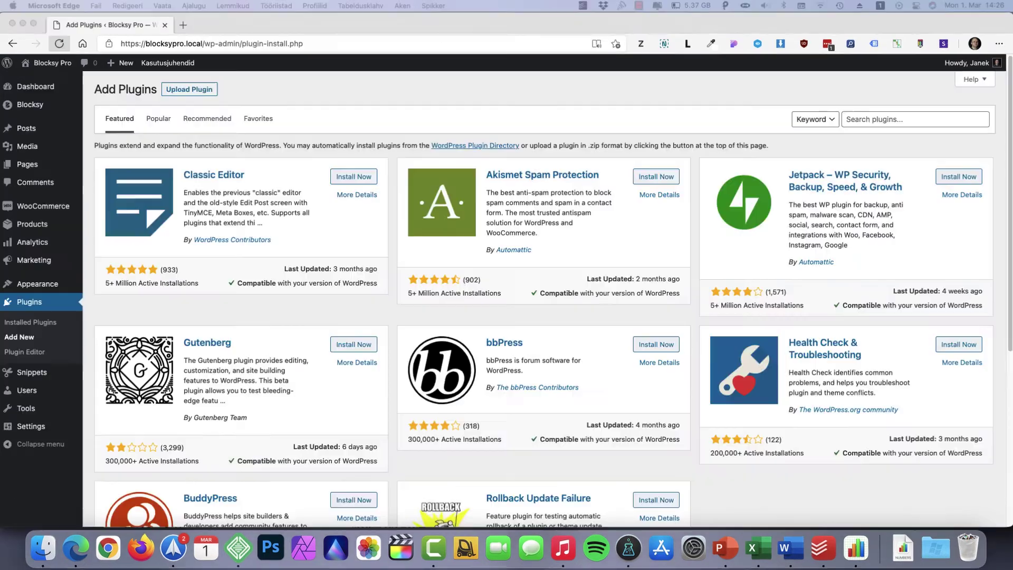
pyautogui.click(874, 116)
pyautogui.write('Advanced Orders Export For WooCommerce')
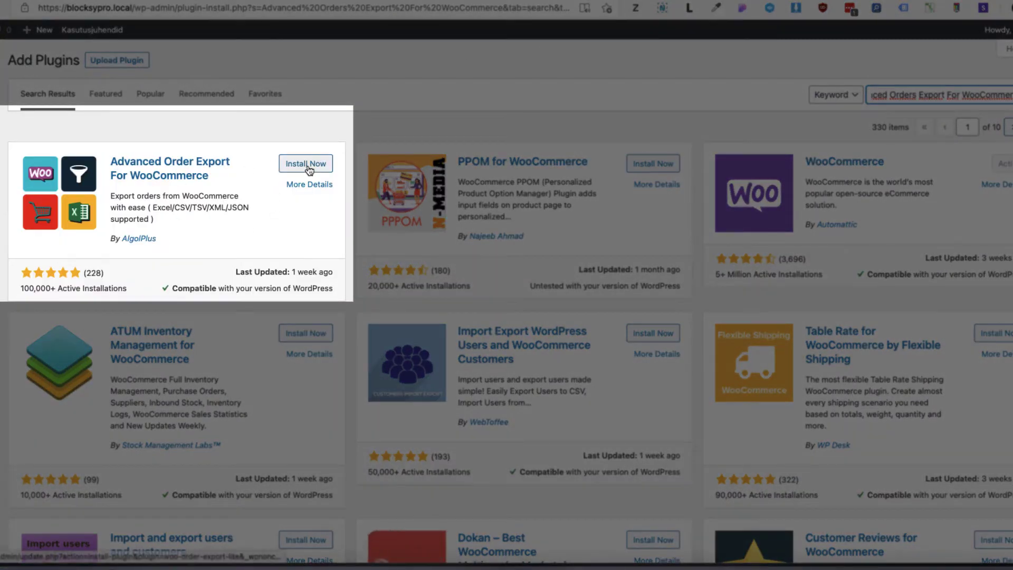
pyautogui.click(307, 164)
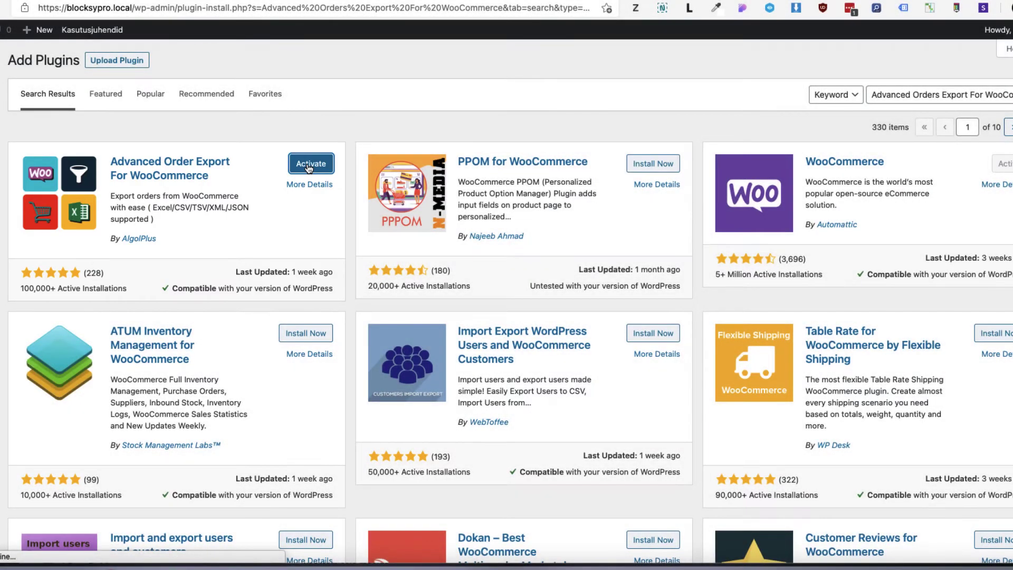
pyautogui.click(310, 165)
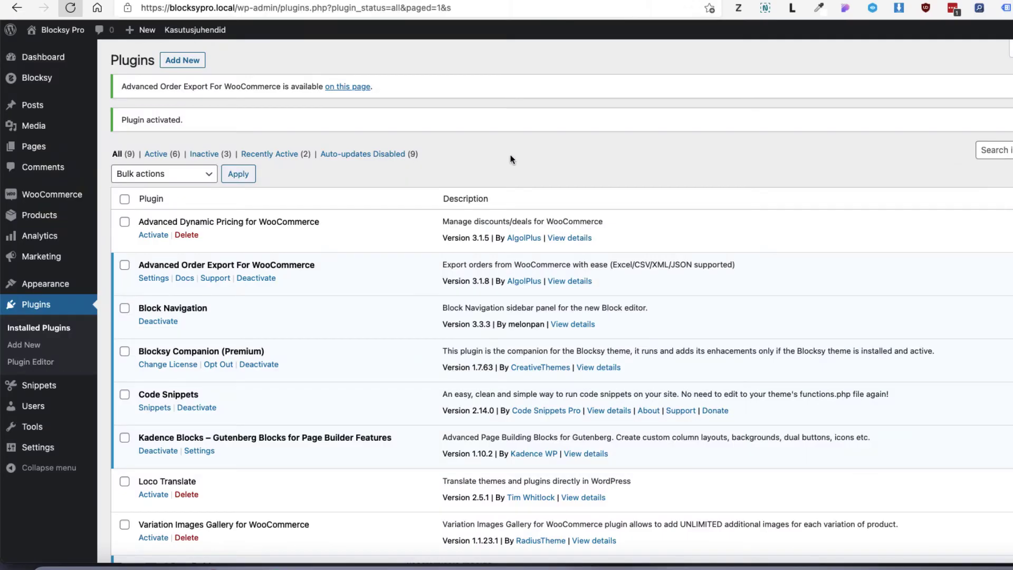
# - Open the Export Orders page and try the paid, completed and order date filter options
pyautogui.moveTo(53, 194)
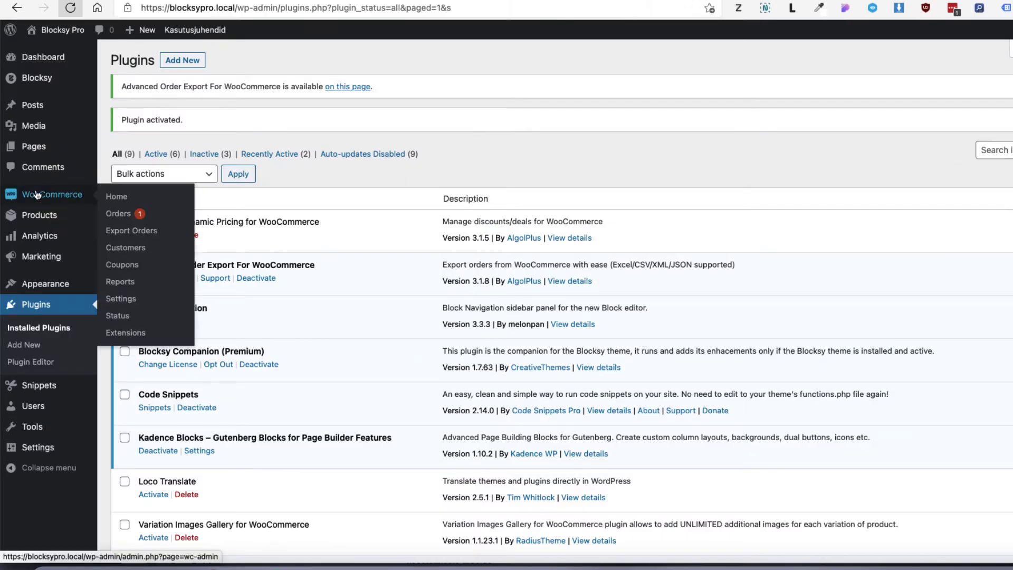
pyautogui.click(139, 234)
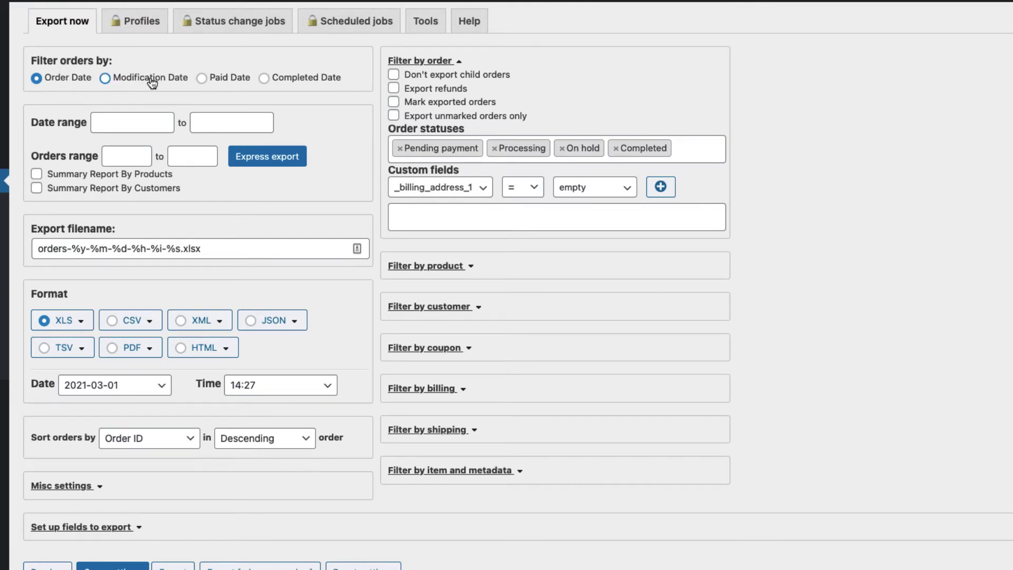
pyautogui.click(222, 83)
pyautogui.click(336, 84)
pyautogui.click(38, 80)
# - Set the date range 2021-02-01 to 2021-03-18 and filter orders by Paid Date
pyautogui.click(105, 120)
pyautogui.click(104, 148)
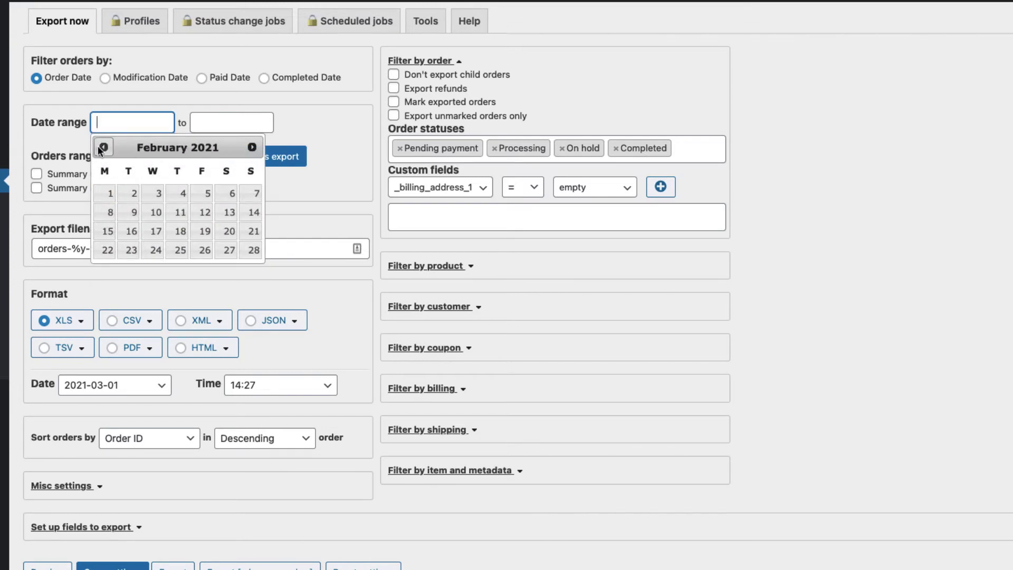
pyautogui.click(108, 194)
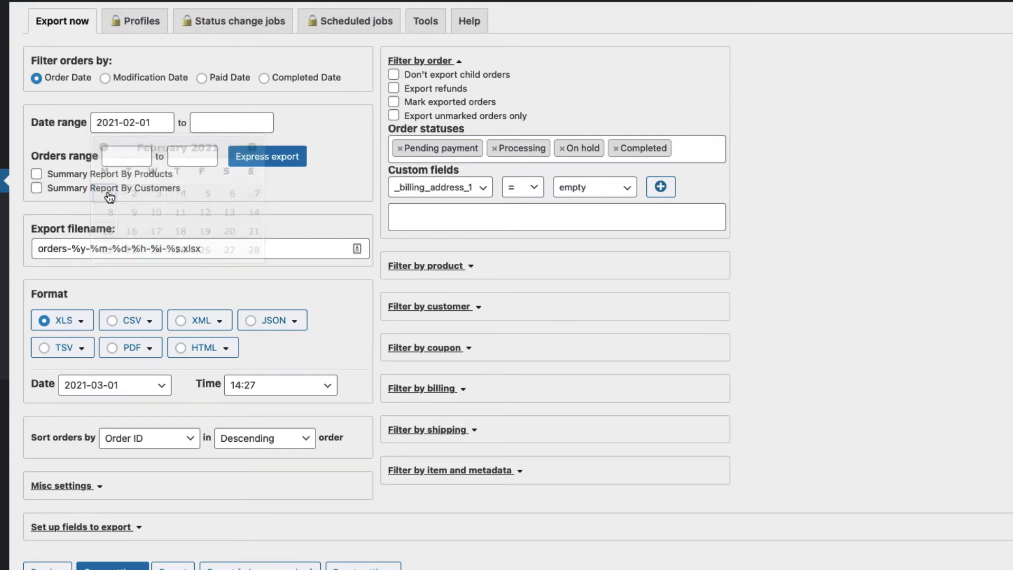
pyautogui.click(206, 124)
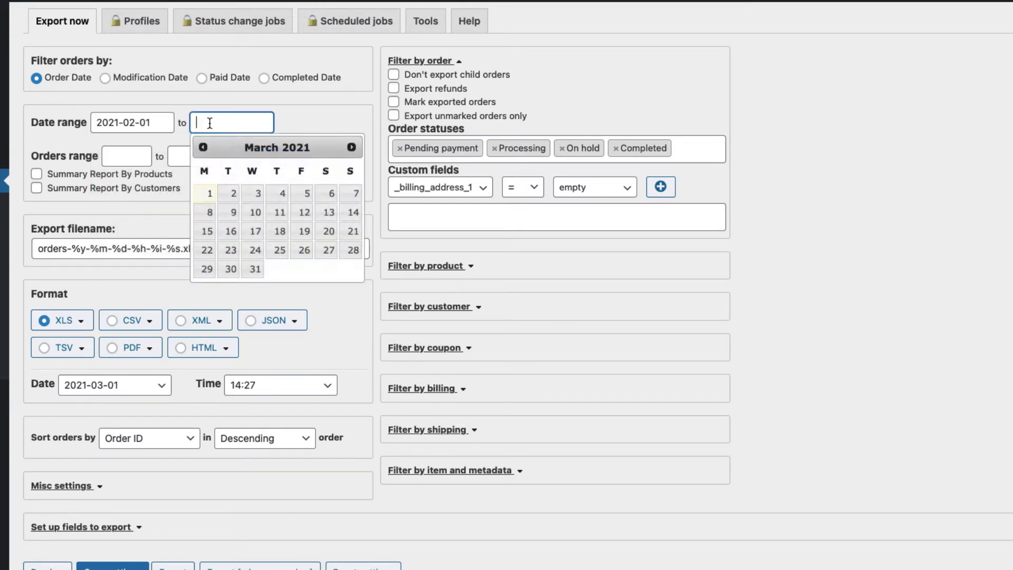
pyautogui.click(280, 231)
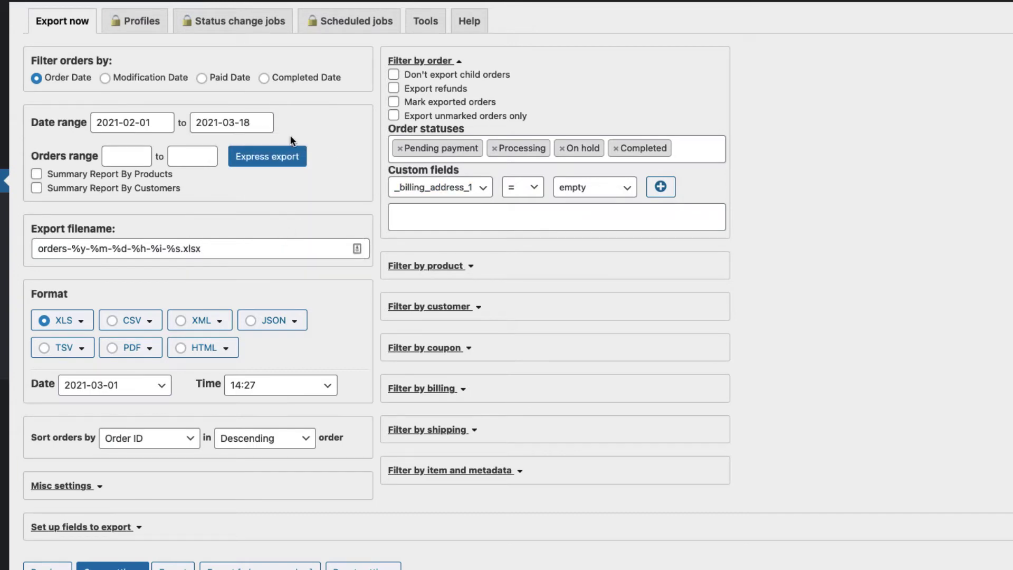
pyautogui.click(106, 80)
pyautogui.click(218, 79)
# - Check the export file name and try the refunds and mark-as-exported options, leaving both off
pyautogui.scroll(-1, 66, 192)
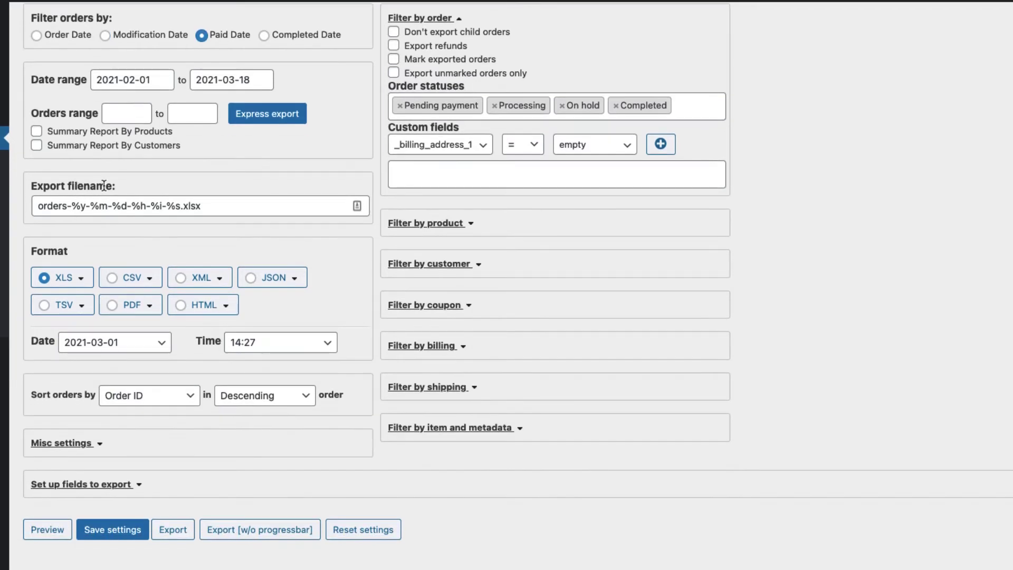
pyautogui.doubleClick(65, 207)
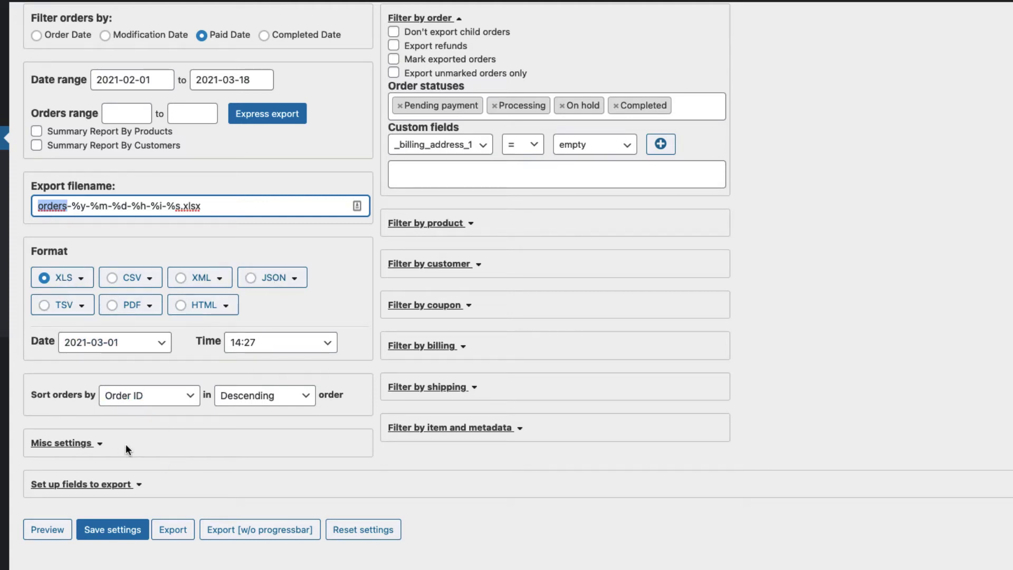
pyautogui.scroll(2, 538, 224)
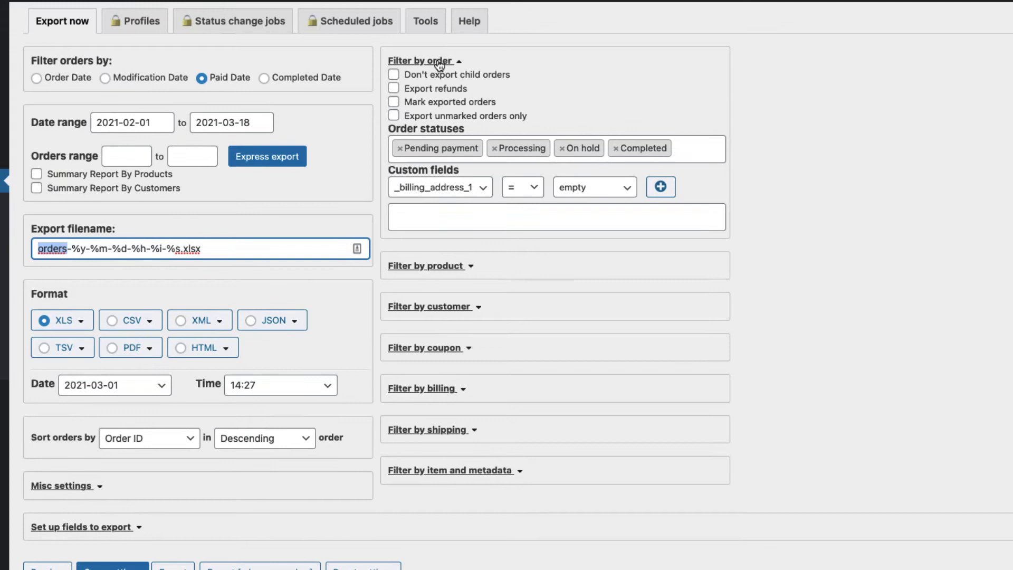
pyautogui.click(394, 89)
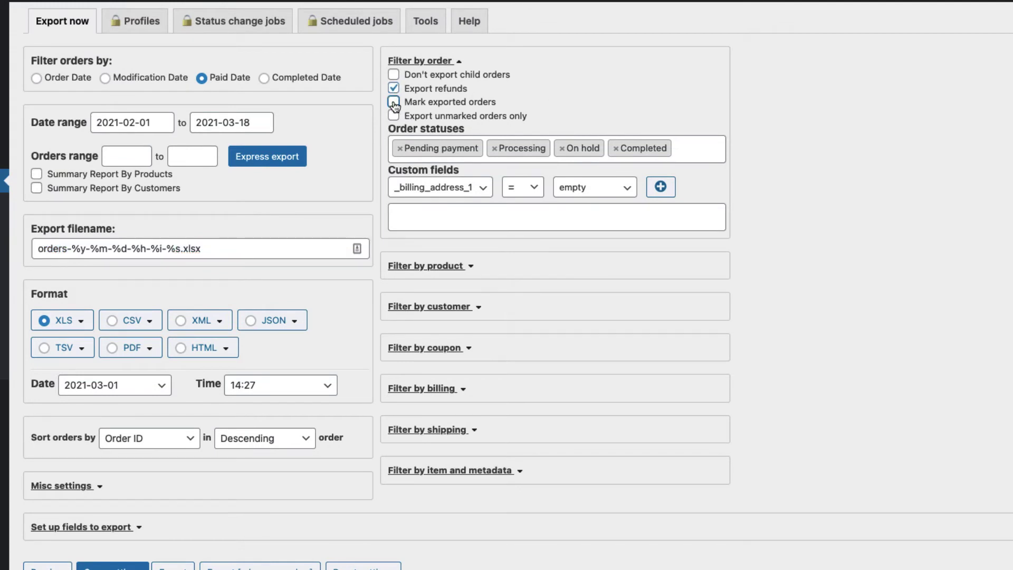
pyautogui.click(393, 102)
pyautogui.click(393, 102)
pyautogui.click(394, 88)
# - Remove Pending payment from order statuses, keeping Processing, On hold and Completed
pyautogui.click(399, 150)
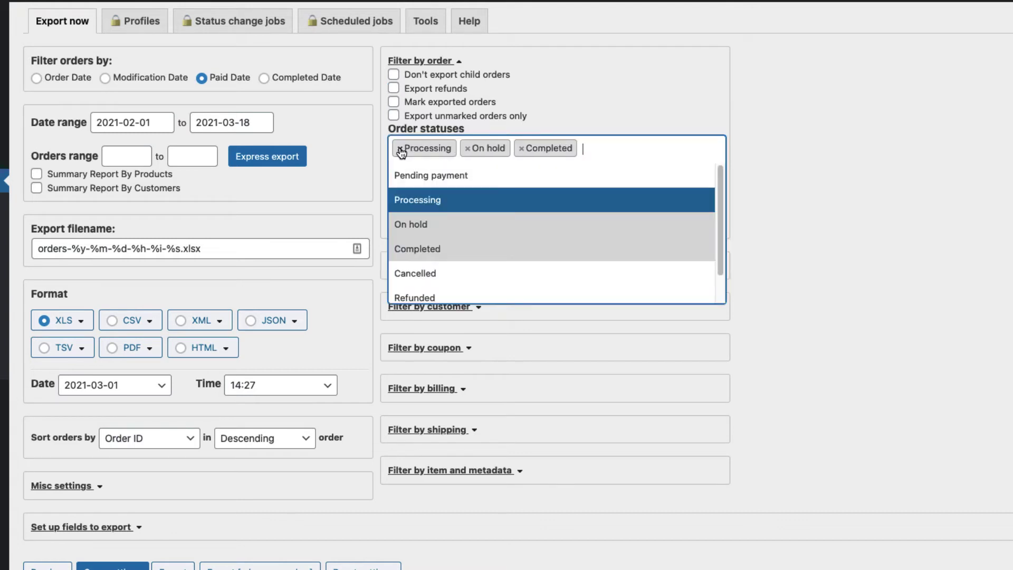
pyautogui.scroll(-1, 465, 248)
pyautogui.scroll(1, 474, 211)
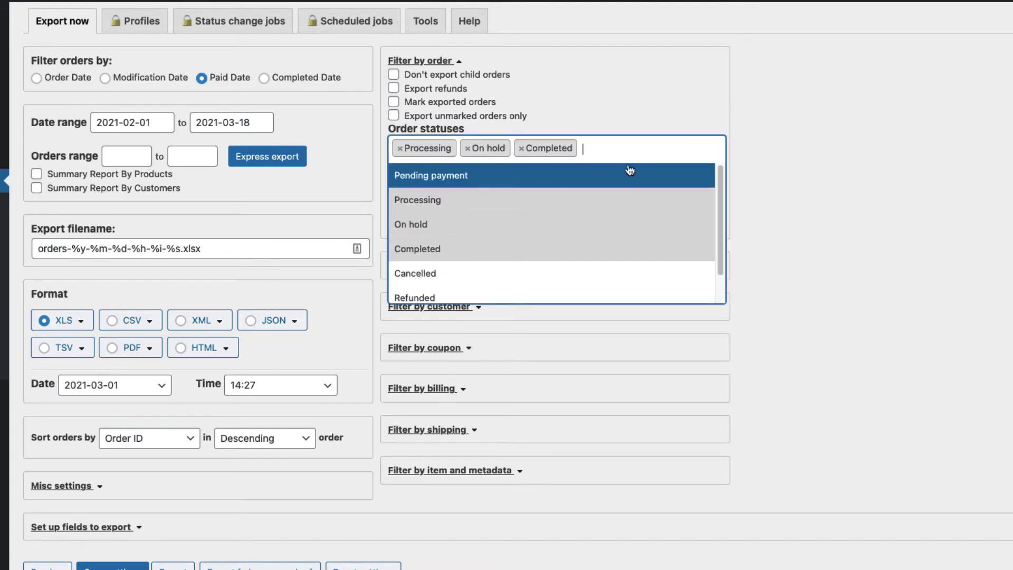
pyautogui.click(616, 148)
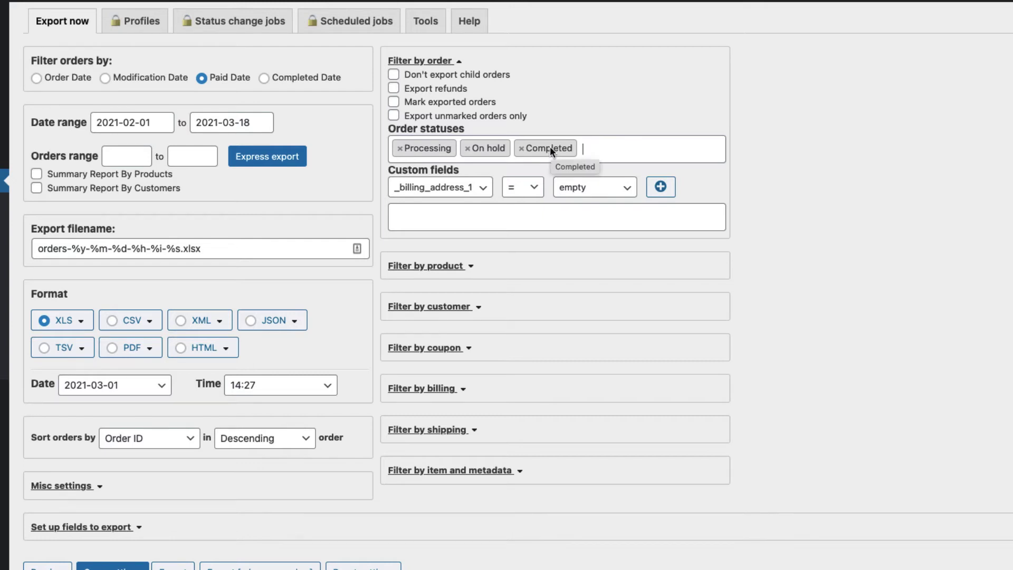
pyautogui.click(468, 267)
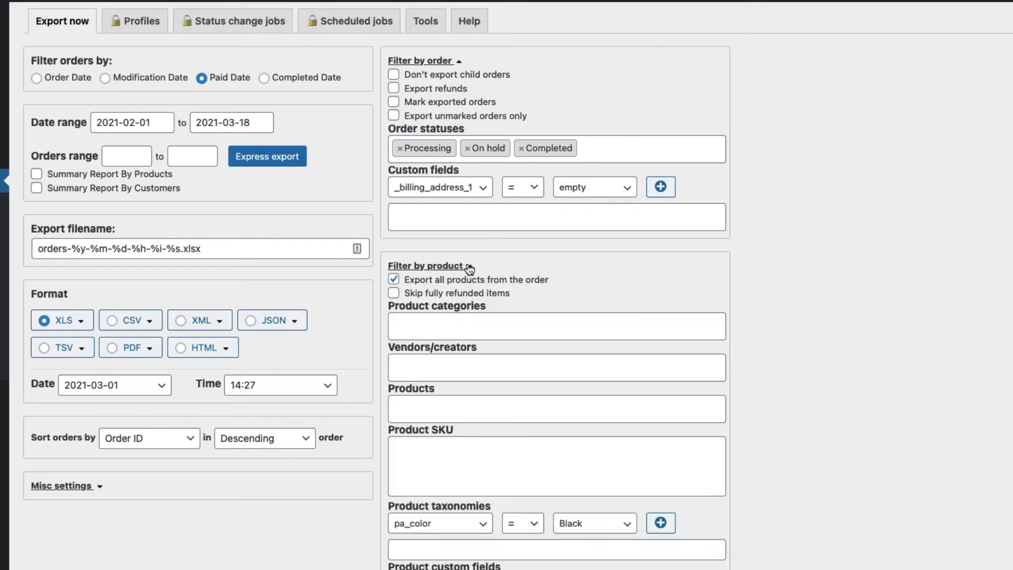
pyautogui.click(469, 268)
pyautogui.click(472, 309)
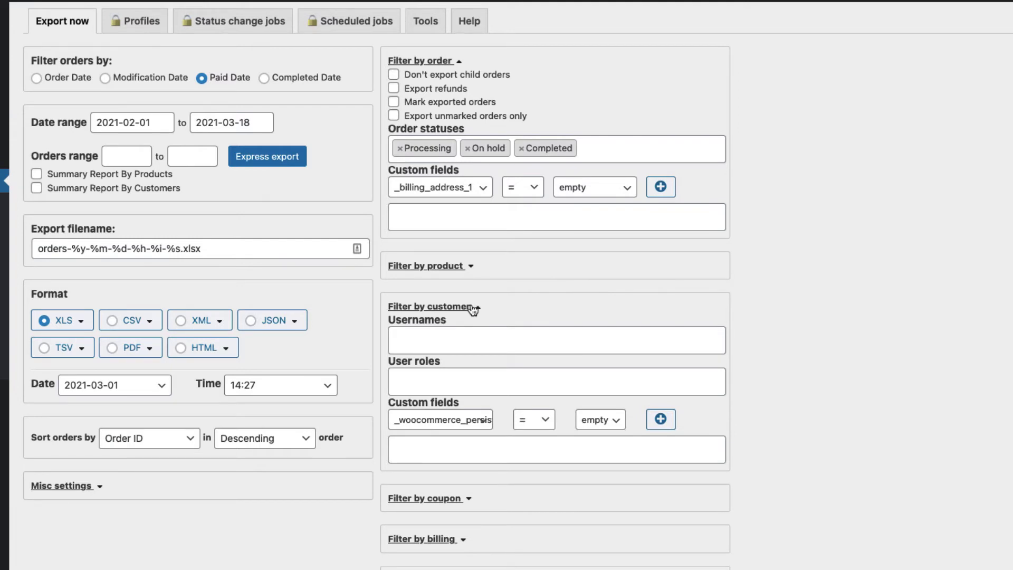
pyautogui.click(452, 340)
pyautogui.write('demo')
pyautogui.click(428, 368)
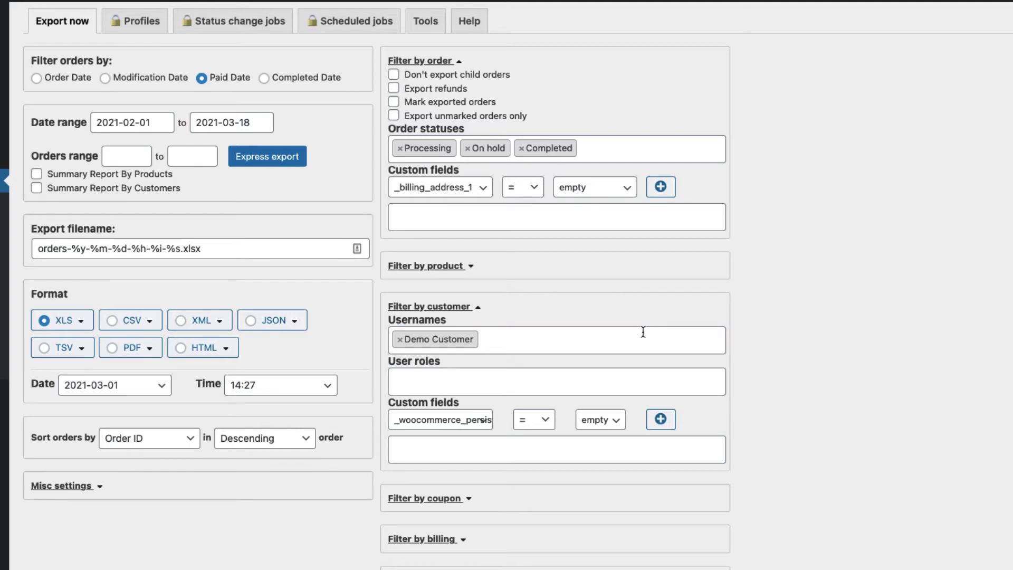
pyautogui.click(400, 339)
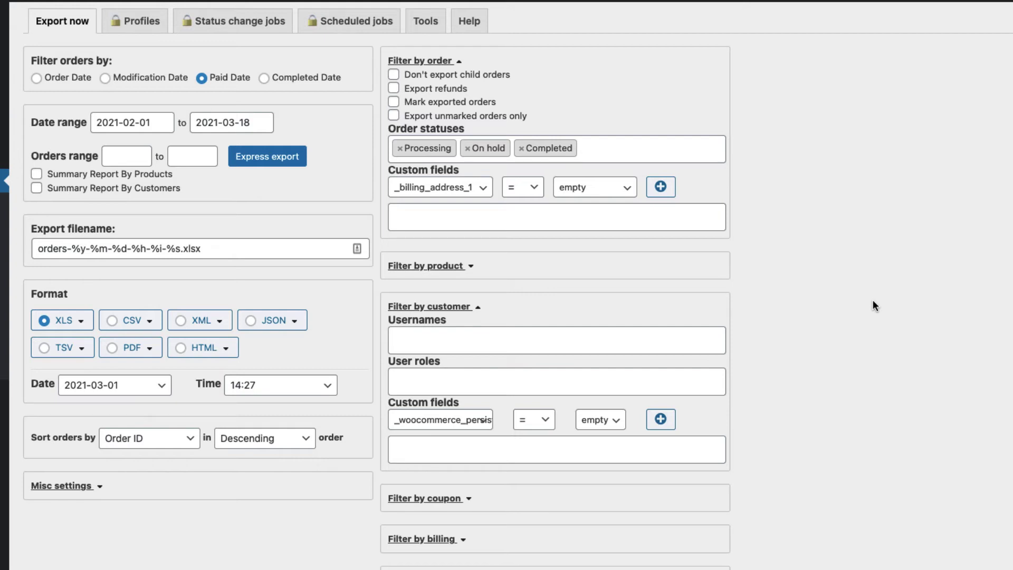
pyautogui.click(422, 379)
pyautogui.scroll(-1, 449, 464)
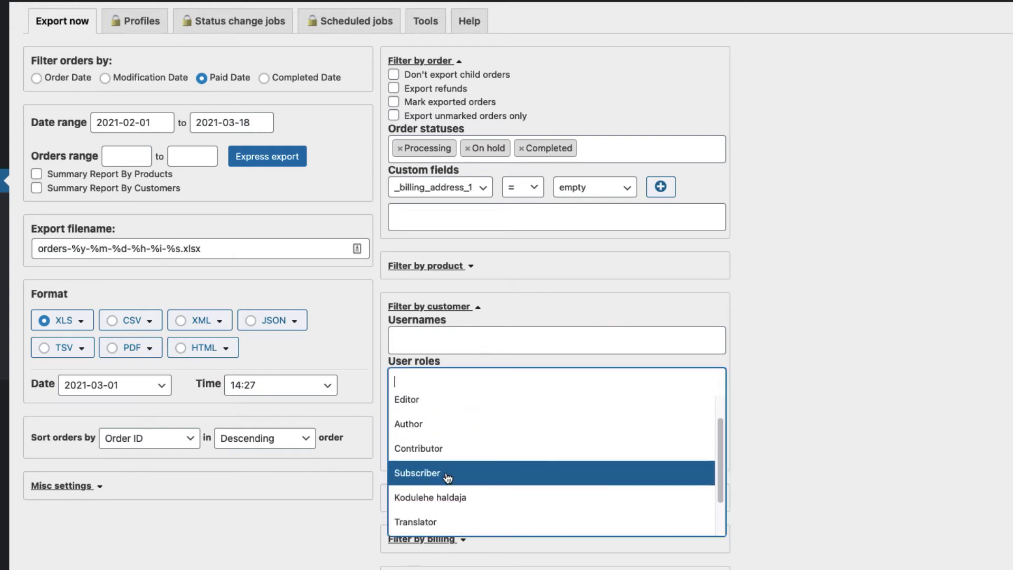
pyautogui.scroll(-2, 447, 478)
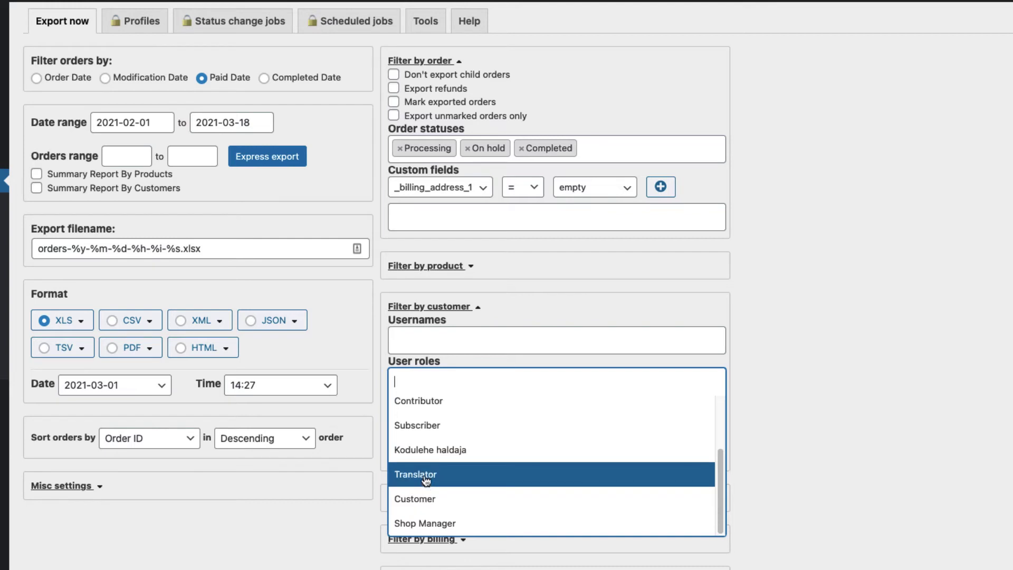
pyautogui.click(425, 475)
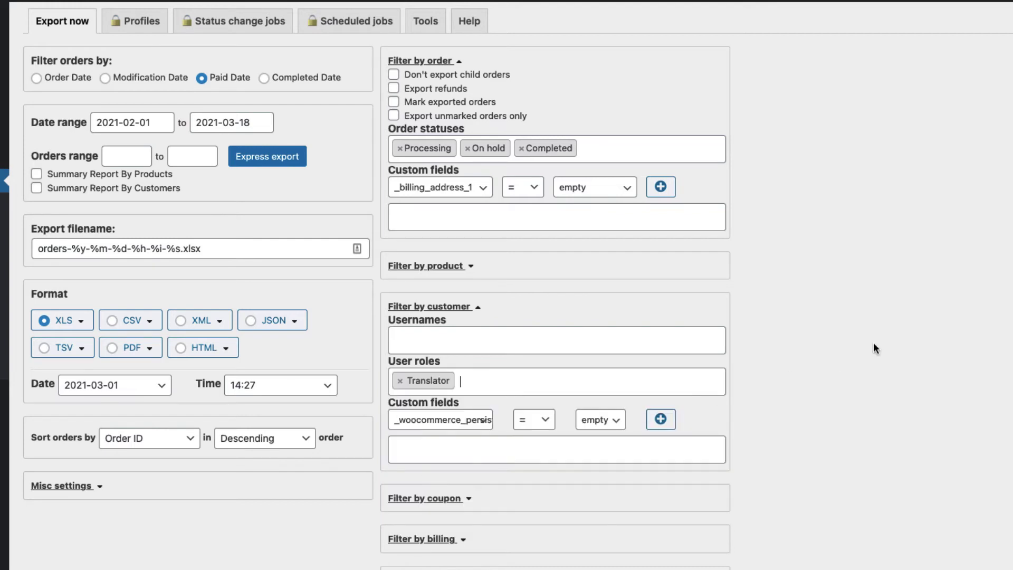
pyautogui.press('BackSpace')
pyautogui.press('BackSpace')
pyautogui.scroll(-5, 905, 349)
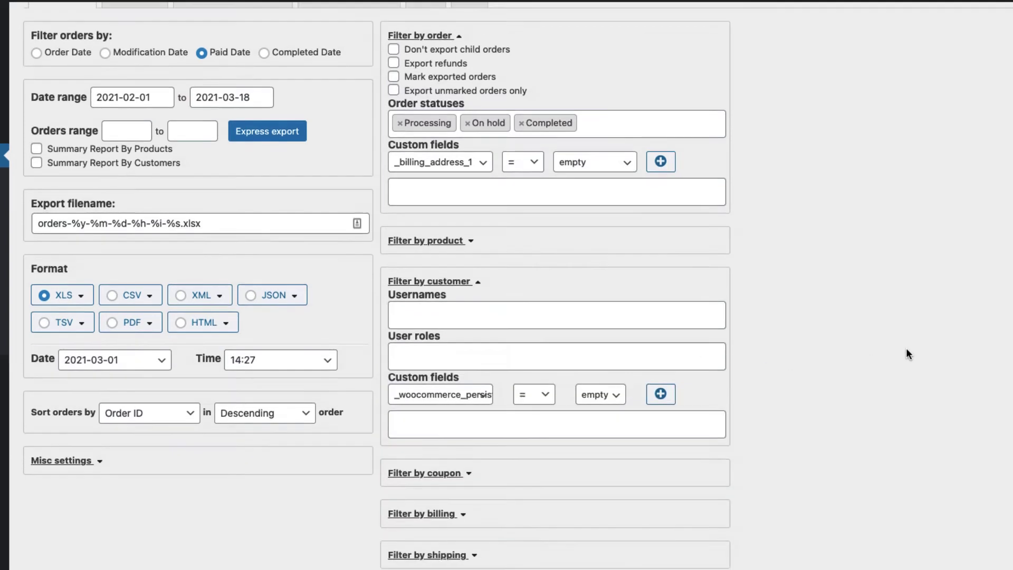
# - Expand the coupon filter and set the billing filter city to Põlva
pyautogui.click(449, 327)
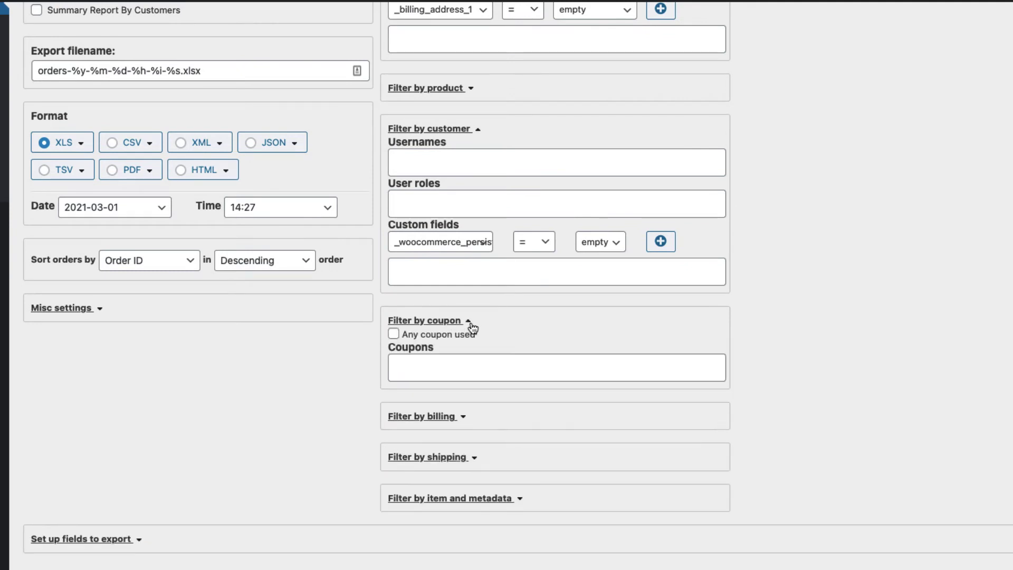
pyautogui.click(436, 364)
pyautogui.click(488, 416)
pyautogui.scroll(-3, 696, 380)
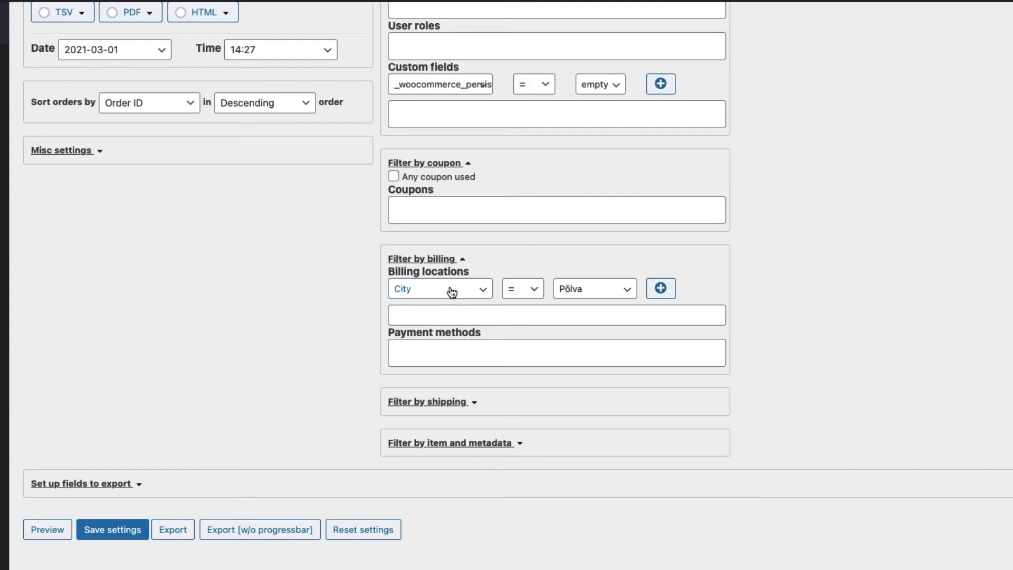
pyautogui.click(596, 290)
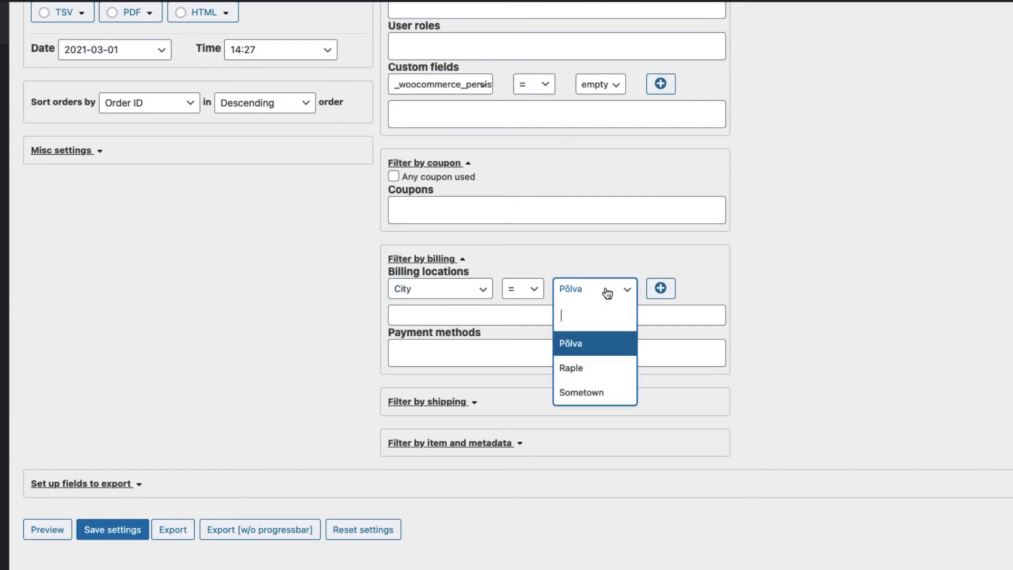
pyautogui.click(880, 275)
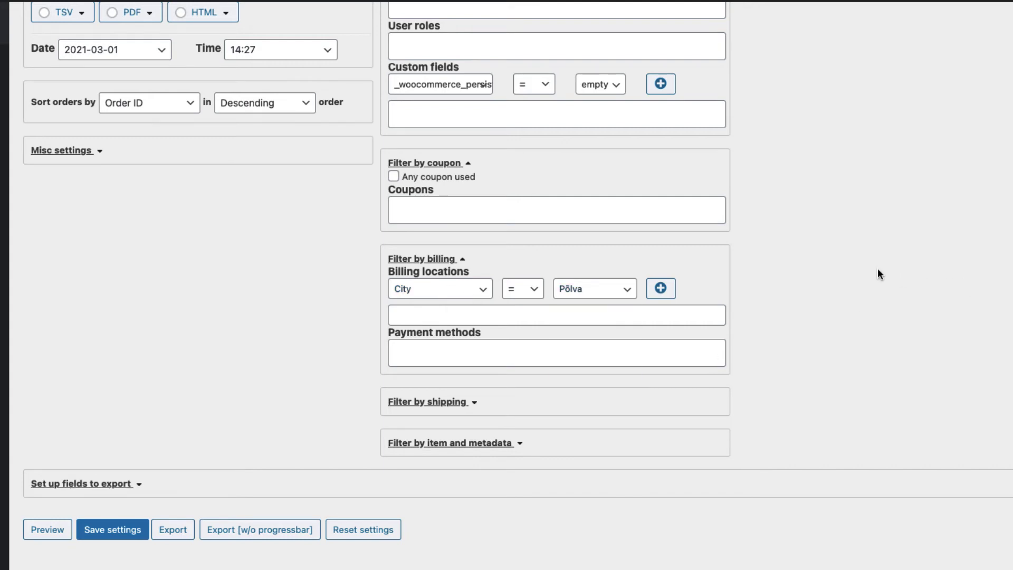
# - Expand the shipping filter (City Raple), item and metadata filters, and the export field setup
pyautogui.click(453, 402)
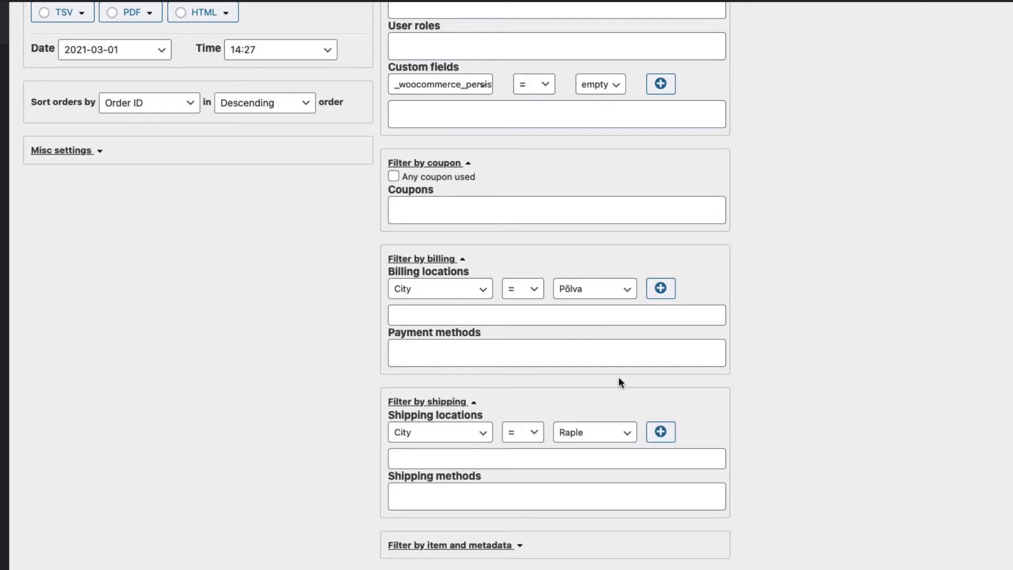
pyautogui.scroll(-2, 618, 376)
pyautogui.click(500, 444)
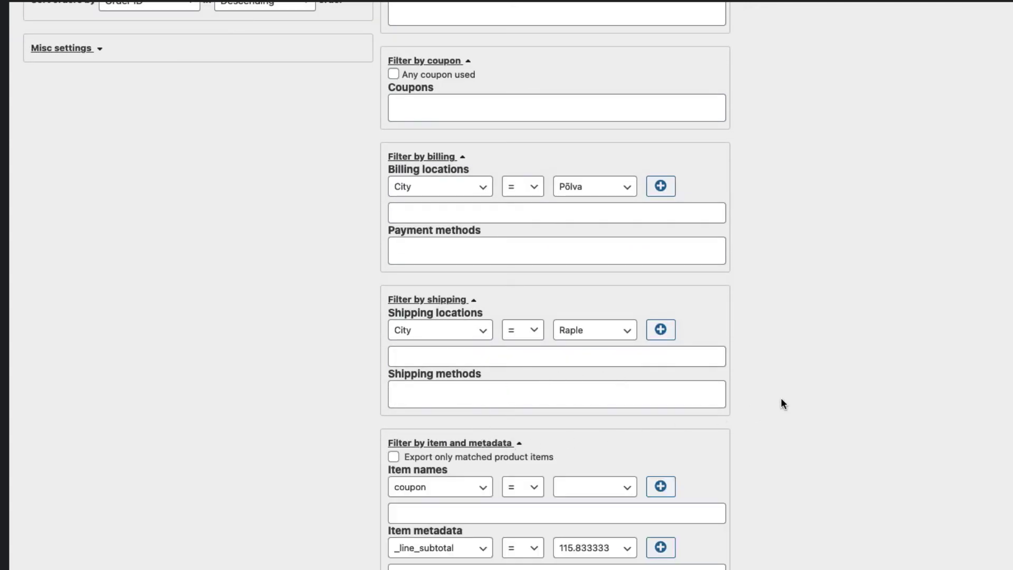
pyautogui.scroll(-3, 781, 397)
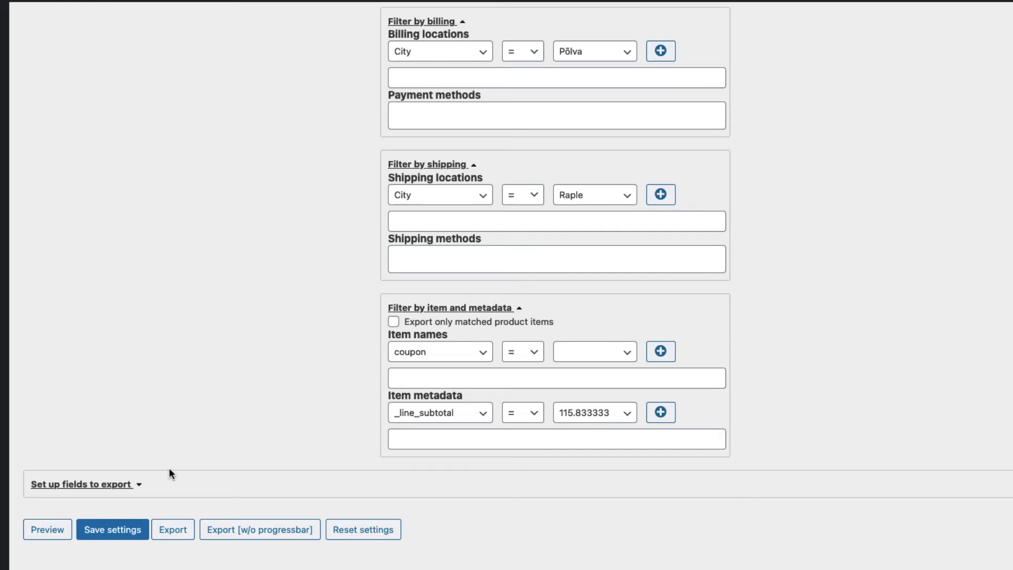
pyautogui.click(133, 486)
pyautogui.scroll(-4, 158, 527)
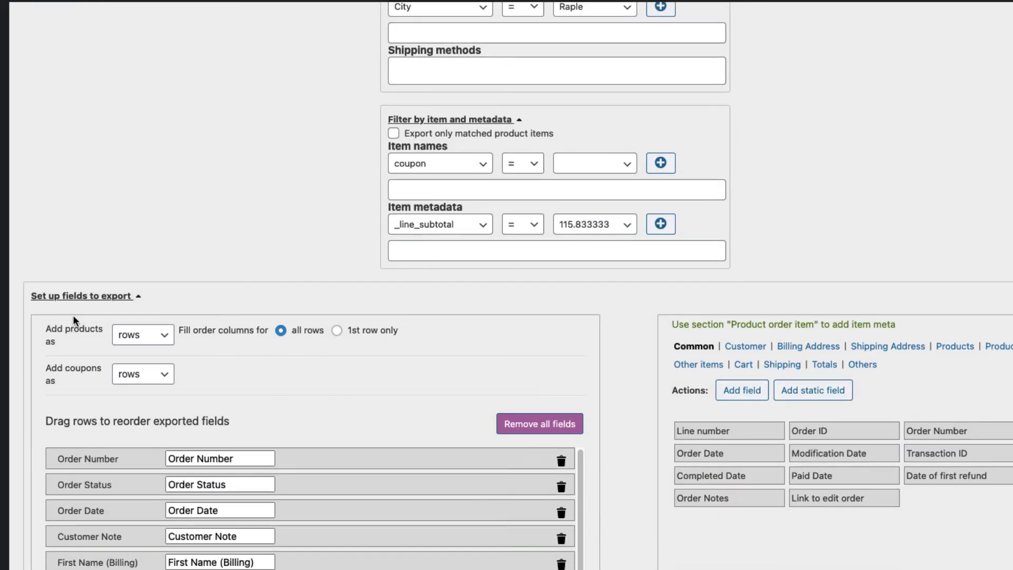
# - Delete the Payment Method Title field from the exported fields
pyautogui.scroll(-2, 175, 304)
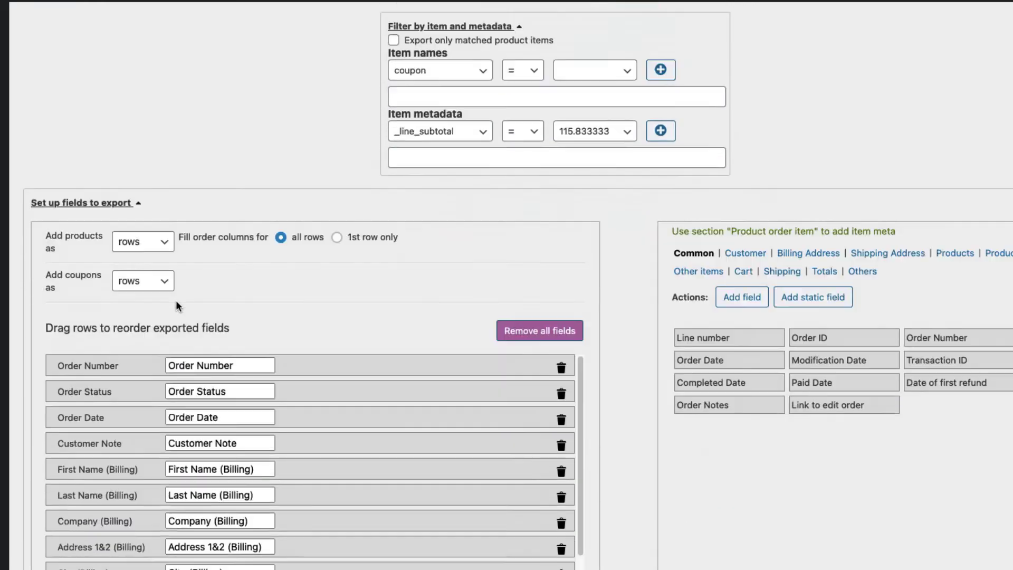
pyautogui.scroll(-4, 176, 300)
pyautogui.scroll(-6, 316, 295)
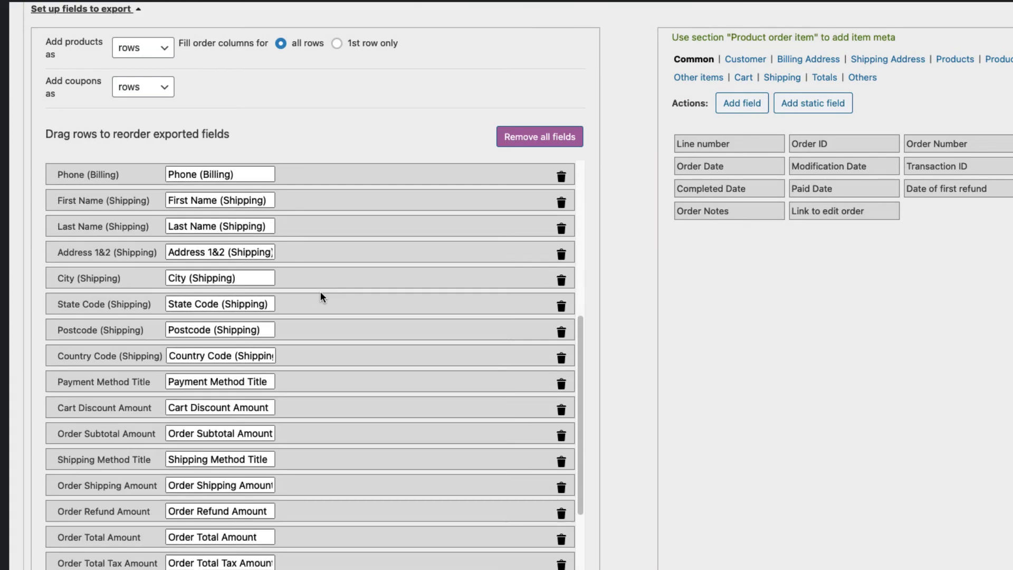
pyautogui.scroll(-2, 320, 295)
pyautogui.scroll(-3, 407, 319)
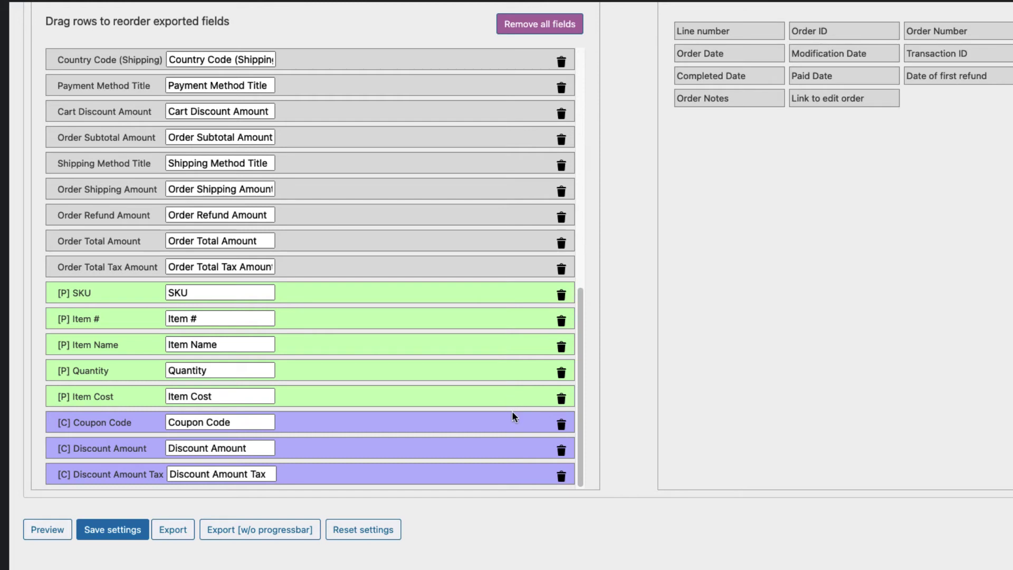
pyautogui.scroll(3, 467, 289)
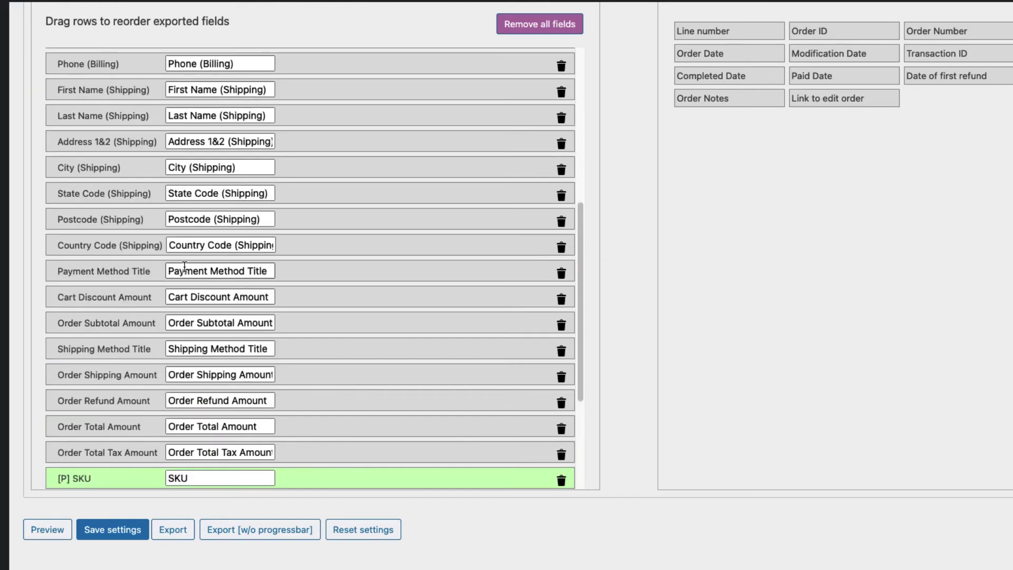
pyautogui.click(562, 274)
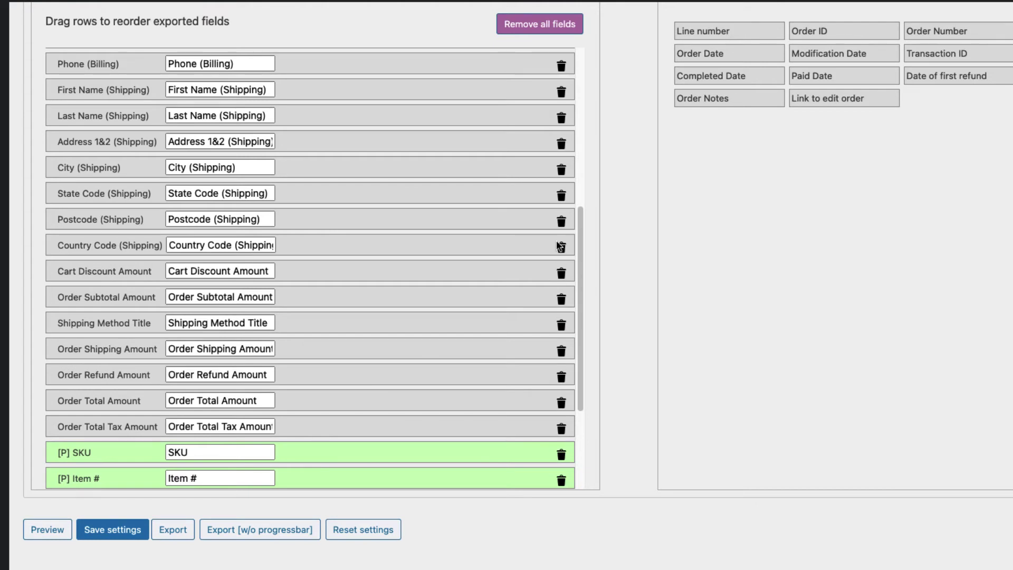
# - Drag SKU, Item #, Item Name, Quantity and Item Cost up beneath Order Number
pyautogui.scroll(5, 548, 221)
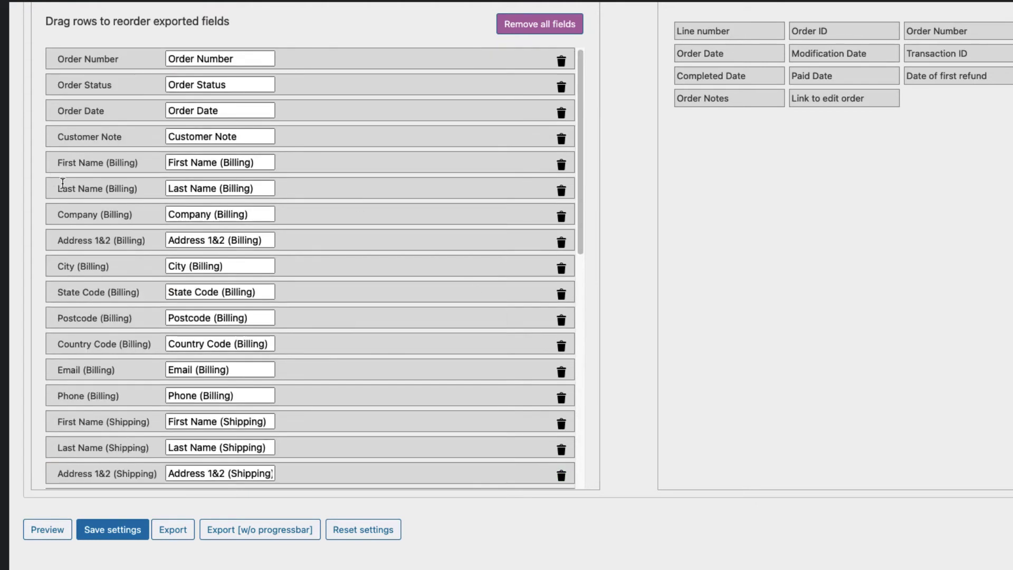
pyautogui.moveTo(80, 186); pyautogui.dragTo(101, 190)
pyautogui.scroll(-10, 125, 281)
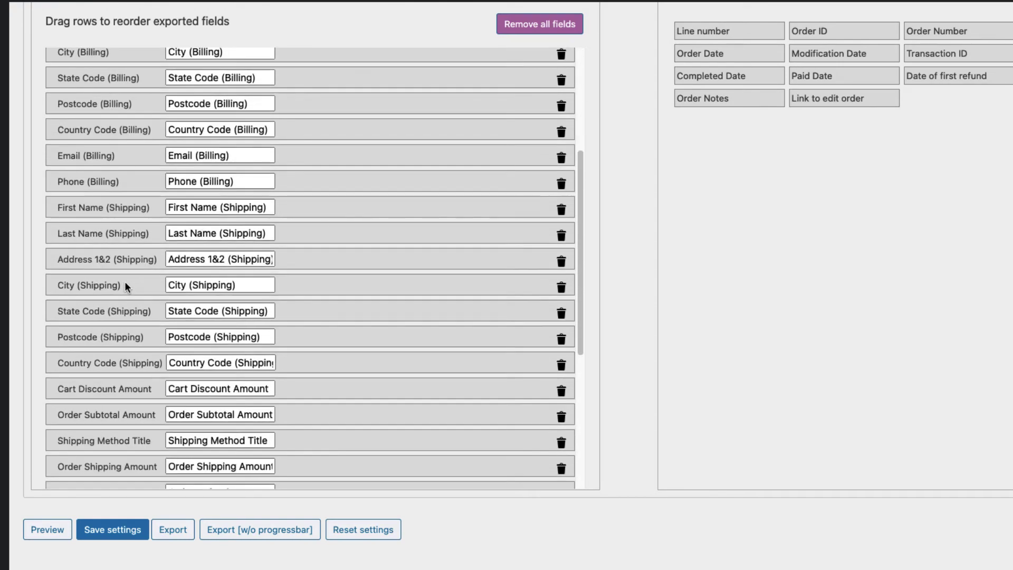
pyautogui.moveTo(96, 362); pyautogui.dragTo(95, 463)
pyautogui.scroll(-10, 169, 466)
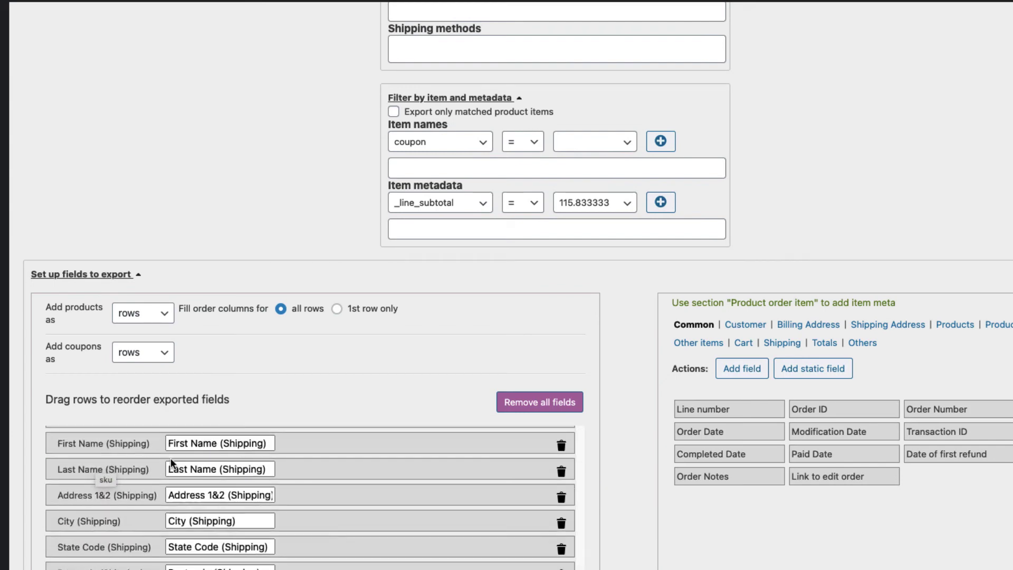
pyautogui.scroll(-5, 888, 475)
pyautogui.scroll(-4, 337, 397)
pyautogui.scroll(15, 142, 490)
pyautogui.scroll(1, 899, 509)
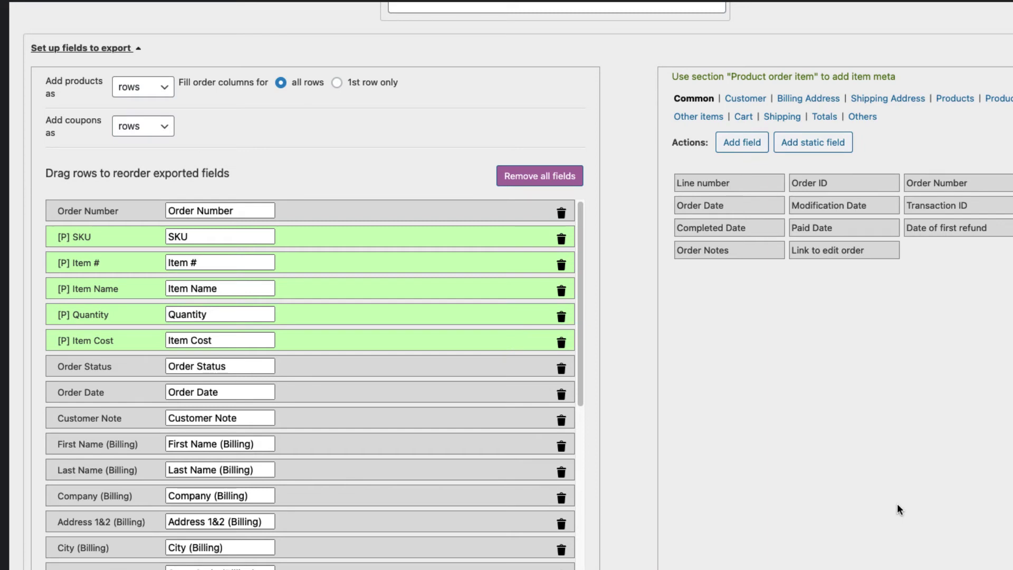
# - Start a custom meta field for the export with the meta key _address
pyautogui.click(744, 143)
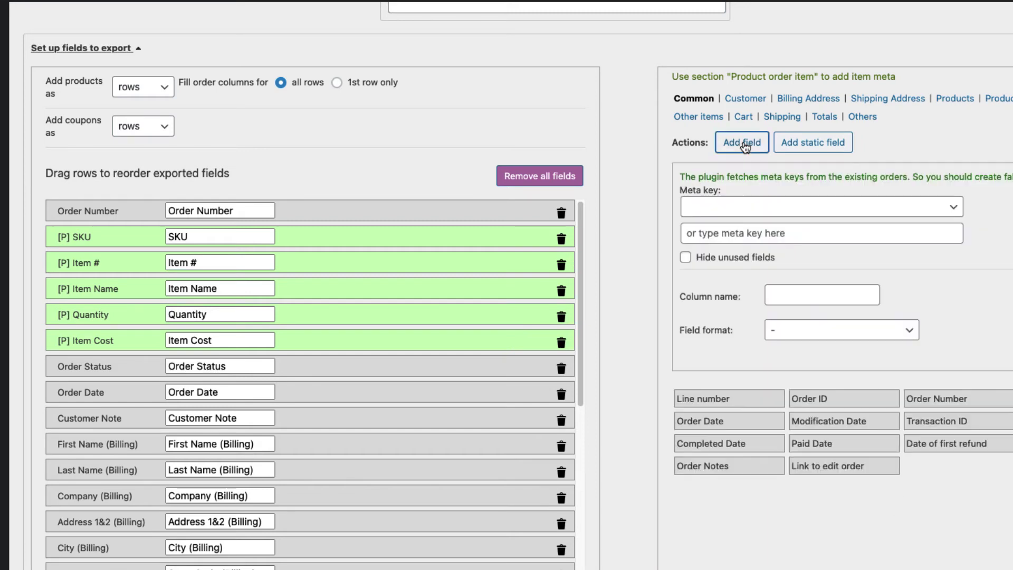
pyautogui.click(773, 212)
pyautogui.scroll(-6, 792, 322)
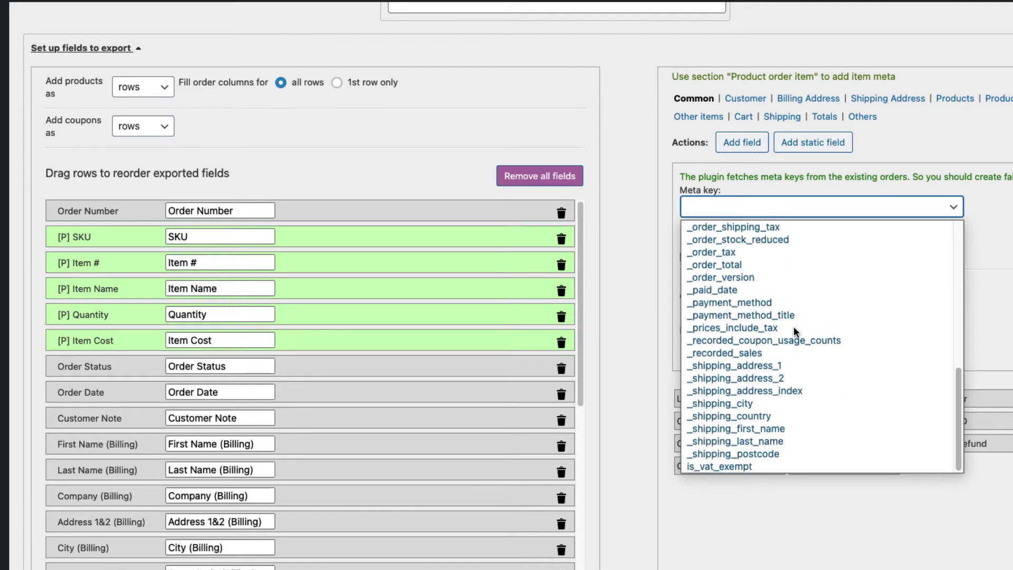
pyautogui.scroll(6, 781, 332)
pyautogui.scroll(-6, 764, 369)
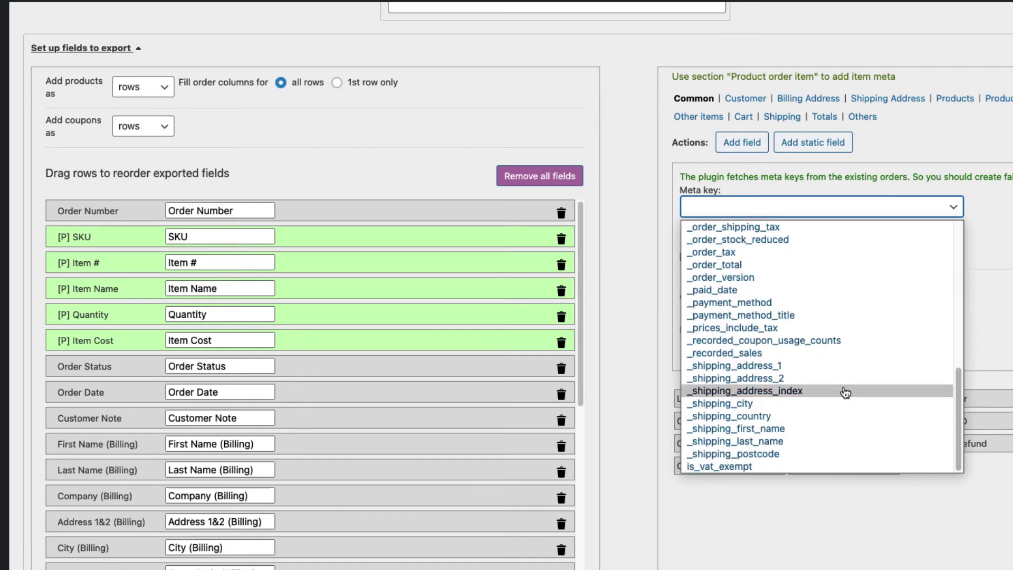
pyautogui.press('Escape')
pyautogui.click(724, 234)
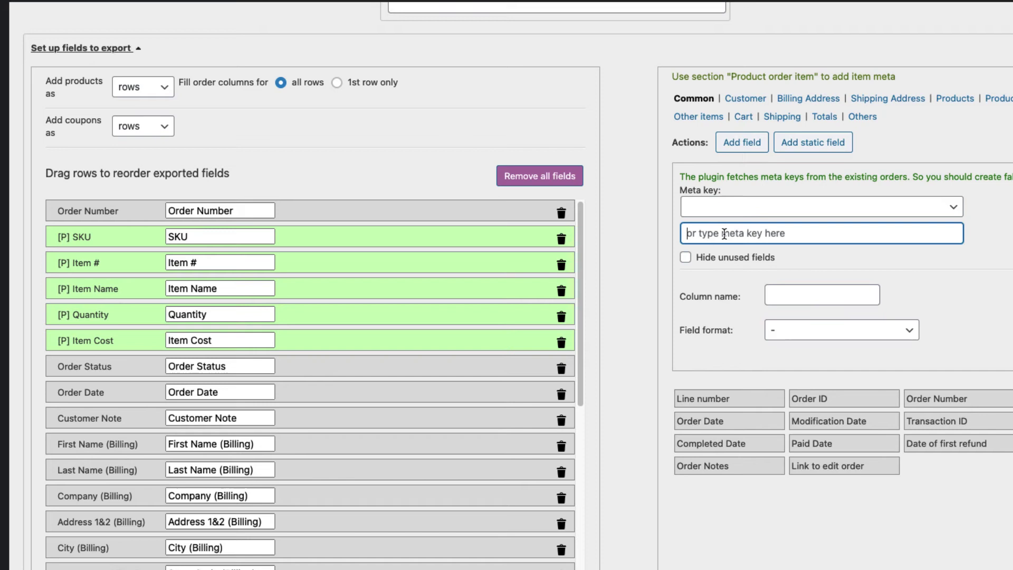
pyautogui.write('_address')
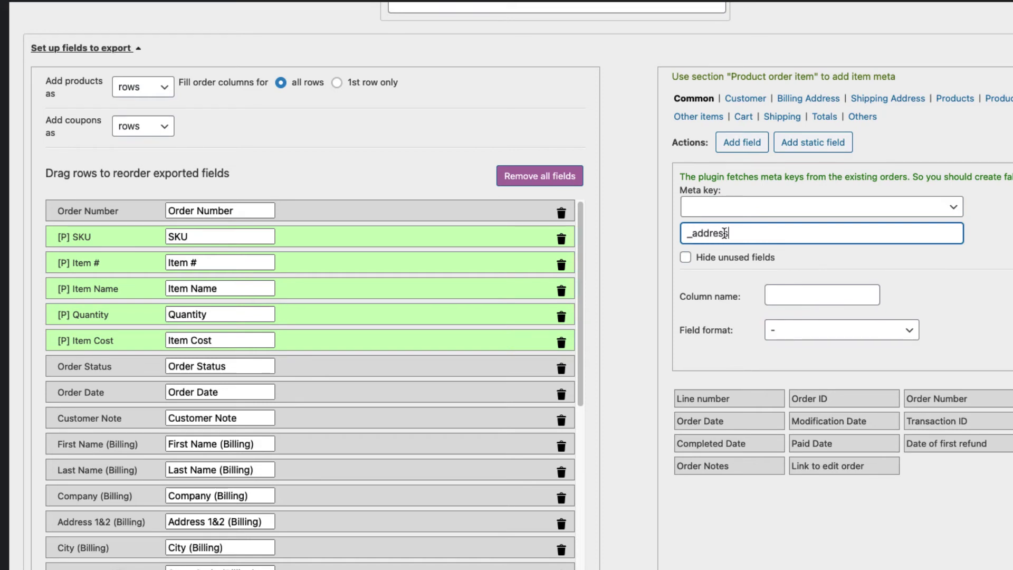
pyautogui.moveTo(729, 233); pyautogui.dragTo(688, 232)
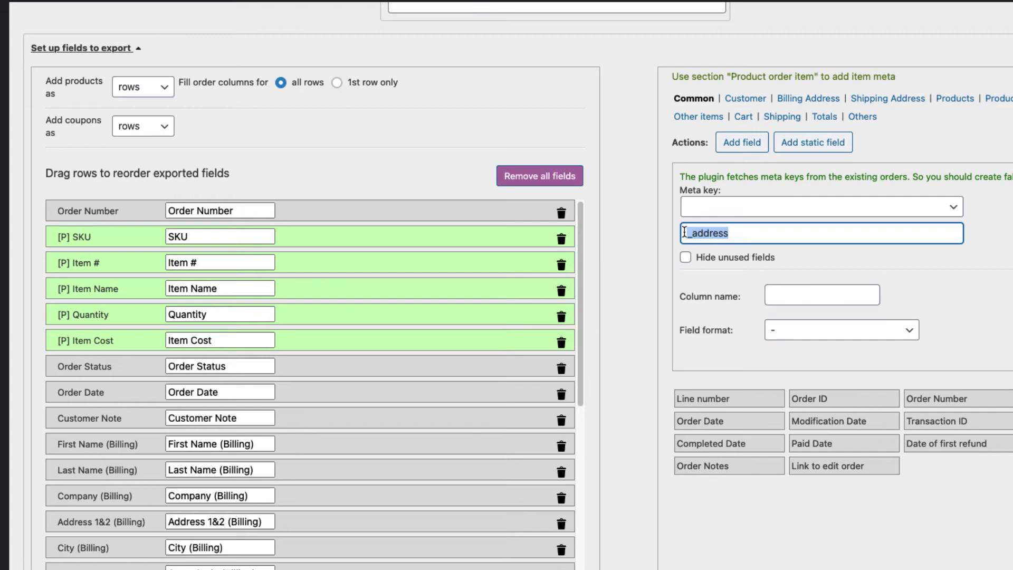
# - Name the column Address in String format, add it, and place it after Item Cost
pyautogui.click(826, 295)
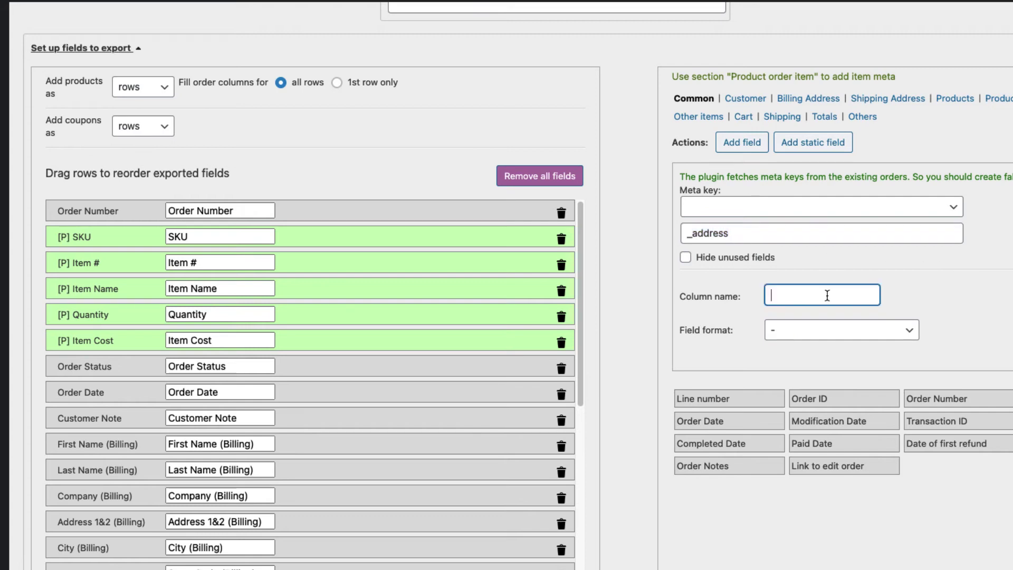
pyautogui.write('Address')
pyautogui.click(891, 331)
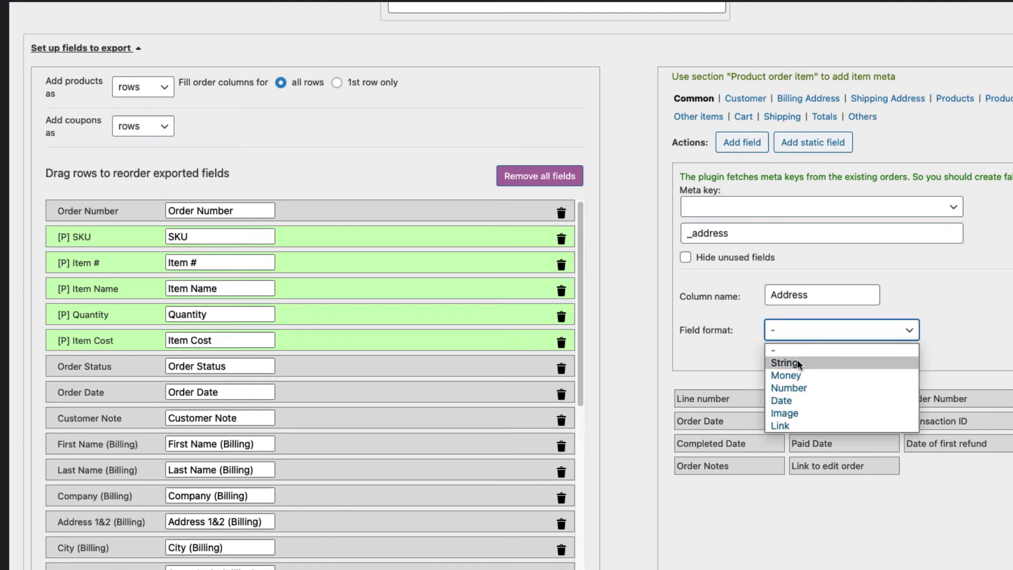
pyautogui.click(795, 364)
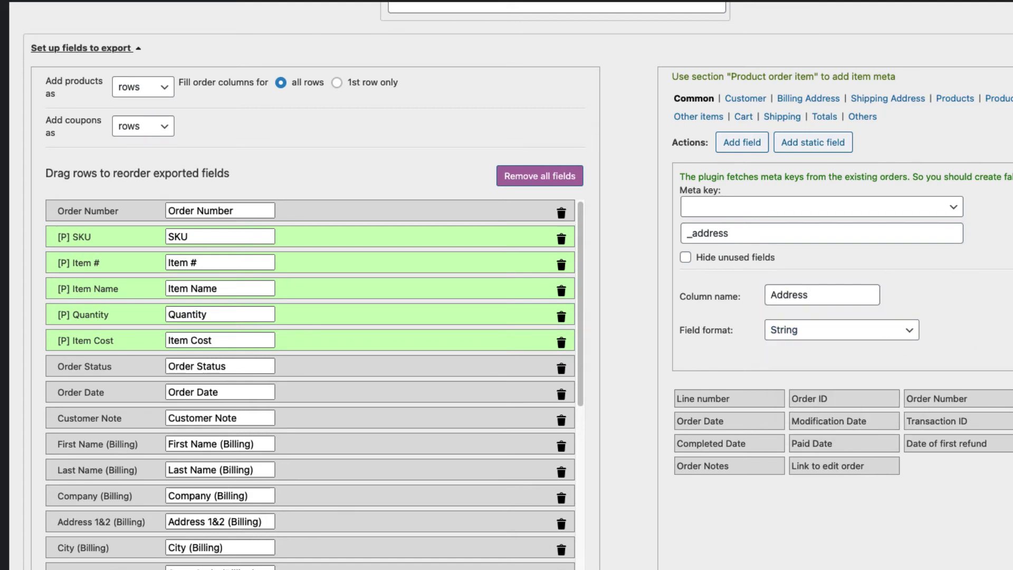
pyautogui.press('Return')
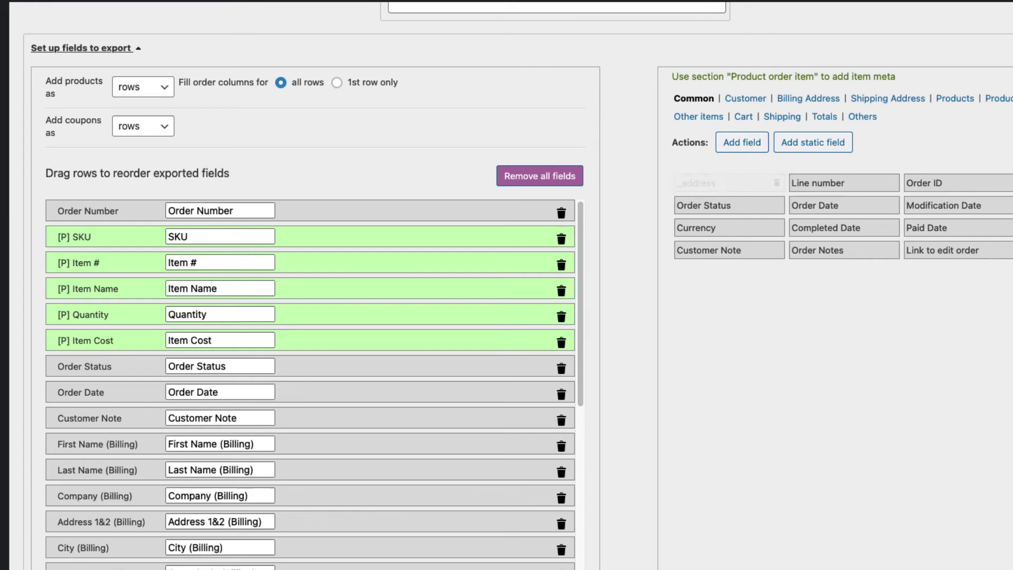
pyautogui.moveTo(702, 187); pyautogui.dragTo(267, 347)
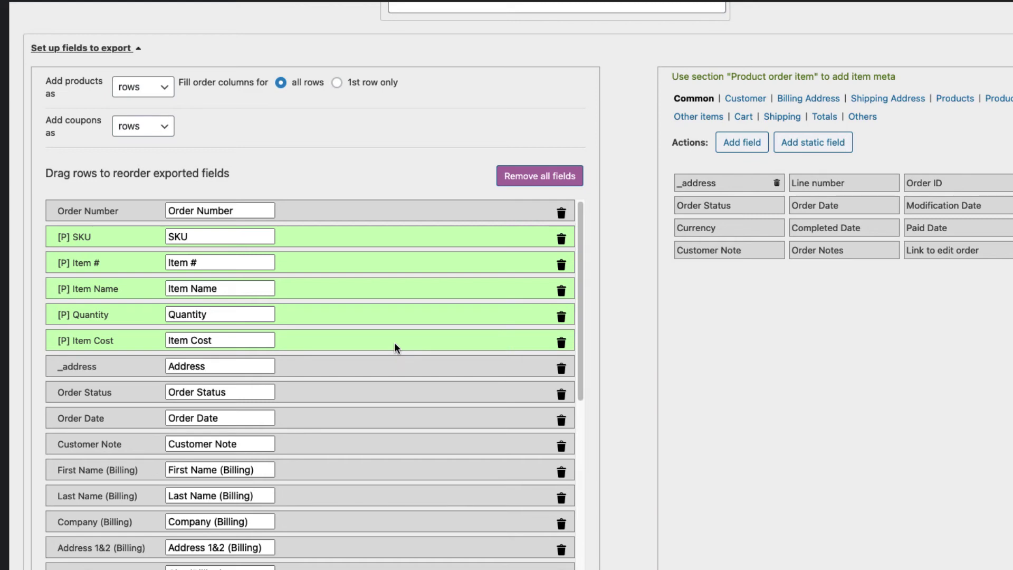
# - Remove the _address field from the export list and save the settings
pyautogui.click(560, 367)
pyautogui.scroll(-3, 725, 373)
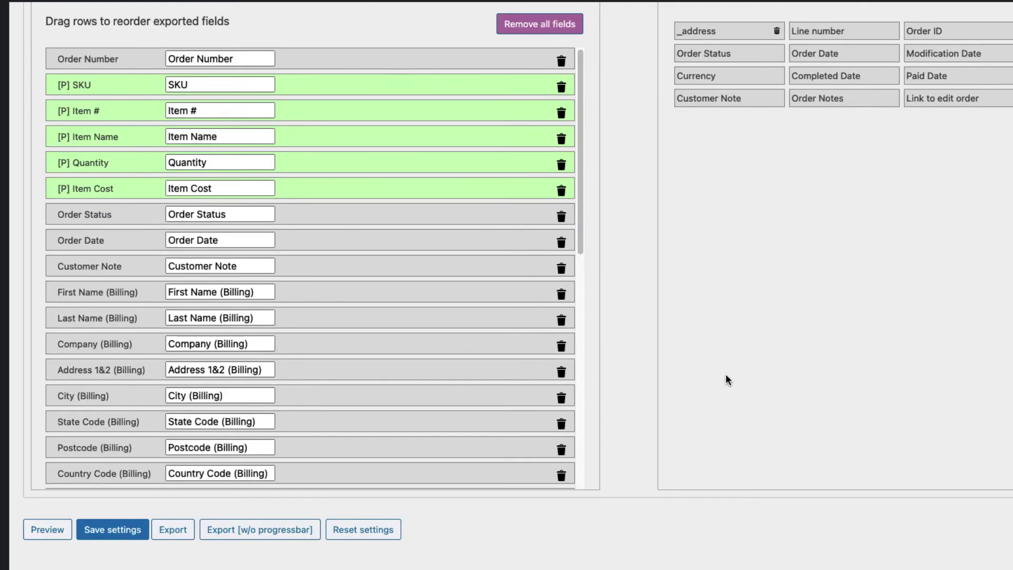
pyautogui.scroll(-10, 396, 384)
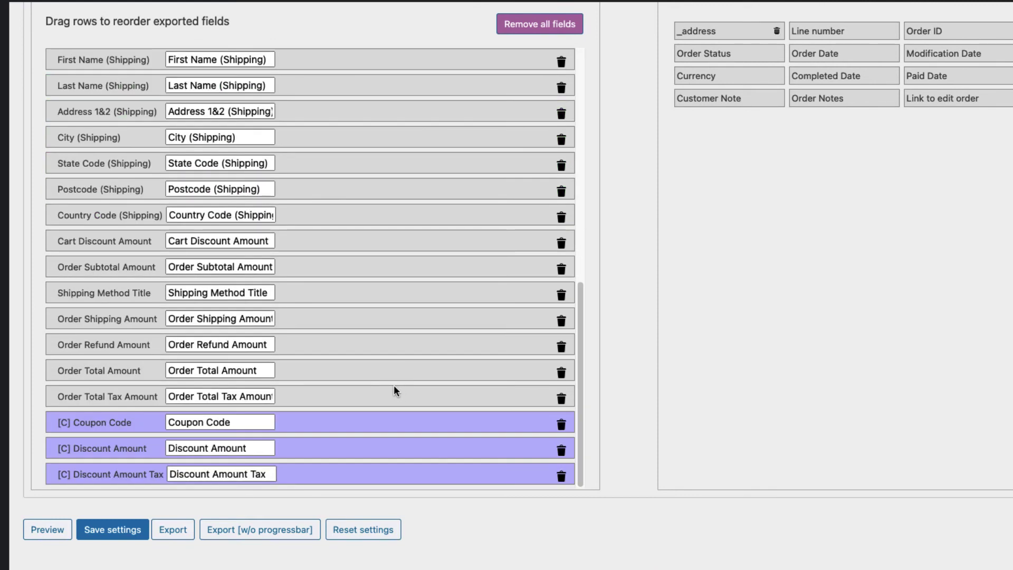
pyautogui.click(115, 536)
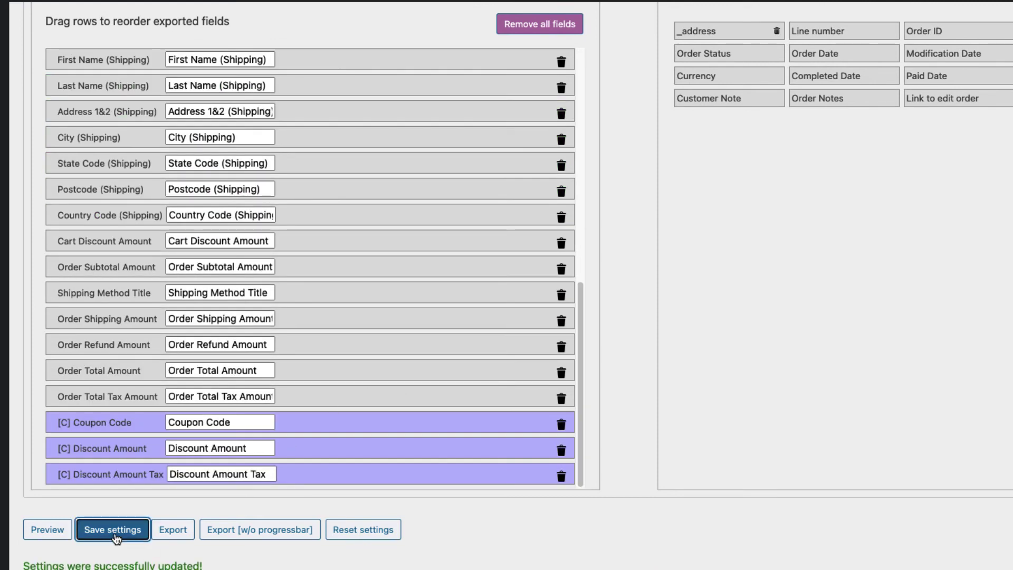
# - Choose CSV as the export format and export the orders
pyautogui.scroll(-1, 733, 385)
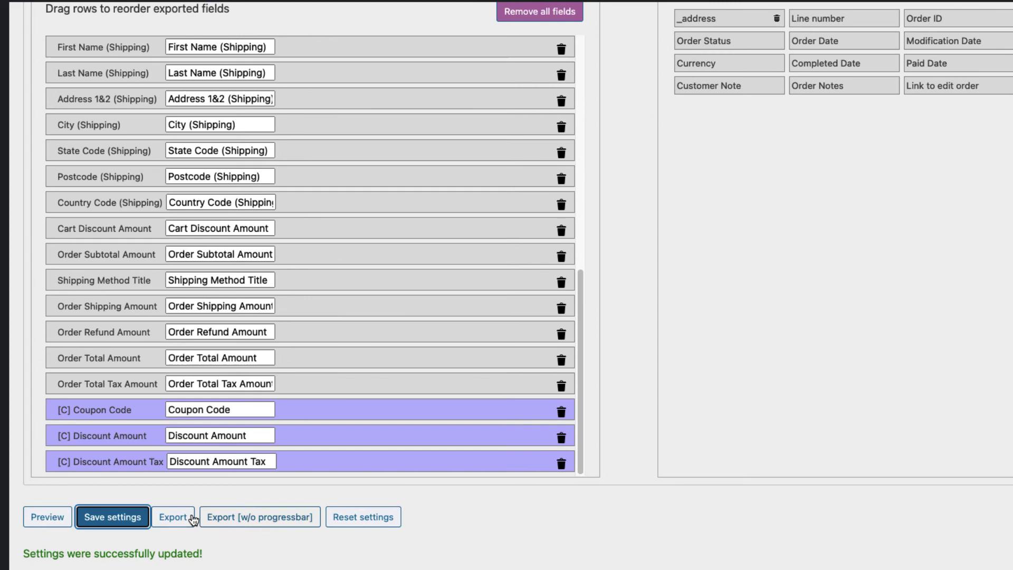
pyautogui.scroll(10, 567, 393)
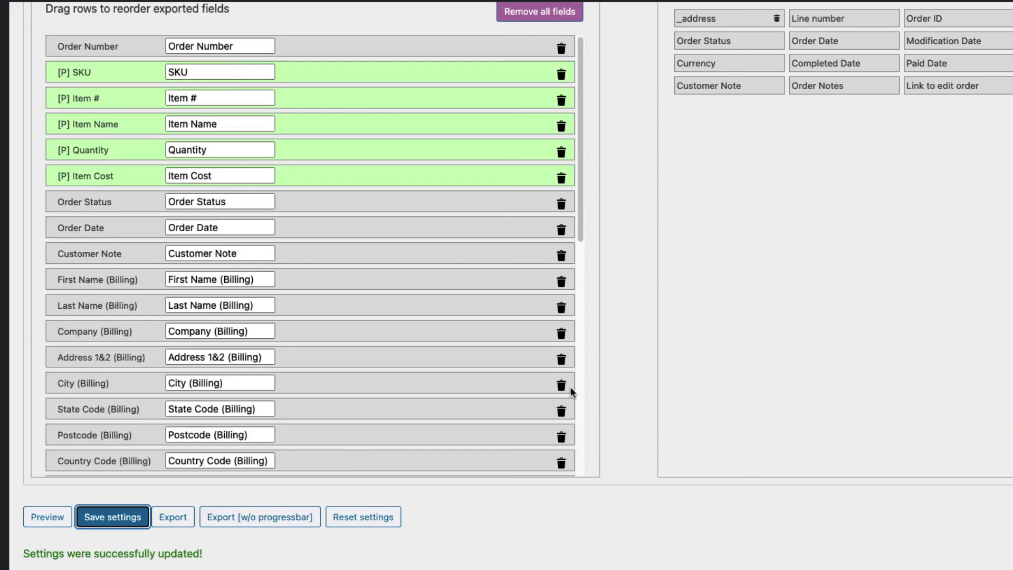
pyautogui.scroll(10, 739, 323)
pyautogui.scroll(12, 743, 322)
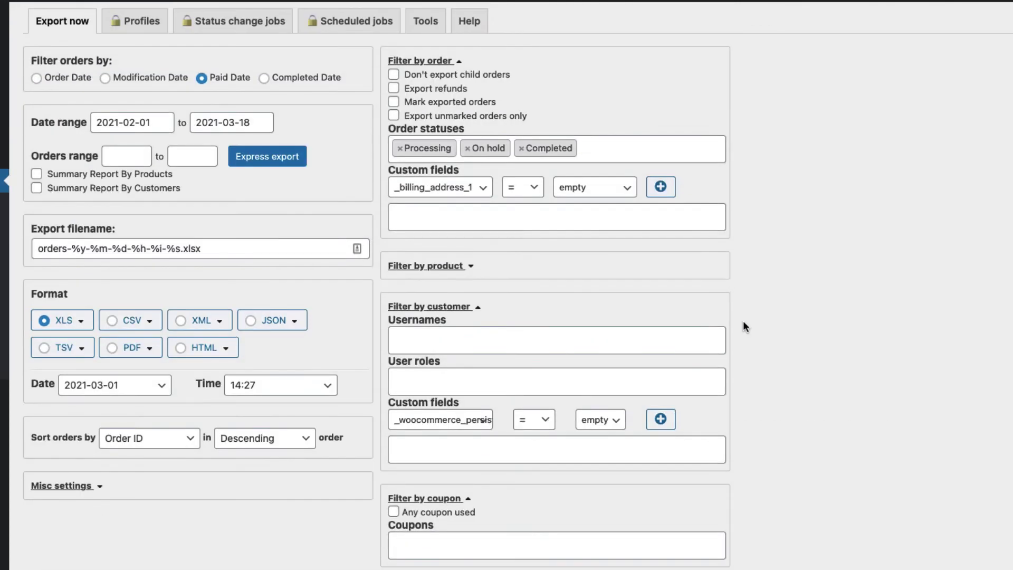
pyautogui.click(112, 321)
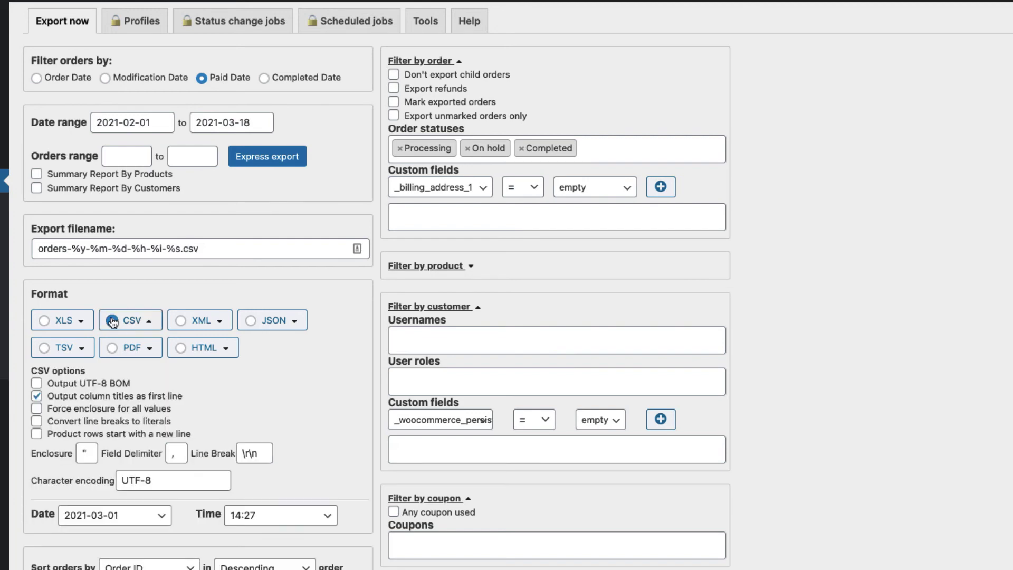
pyautogui.click(113, 322)
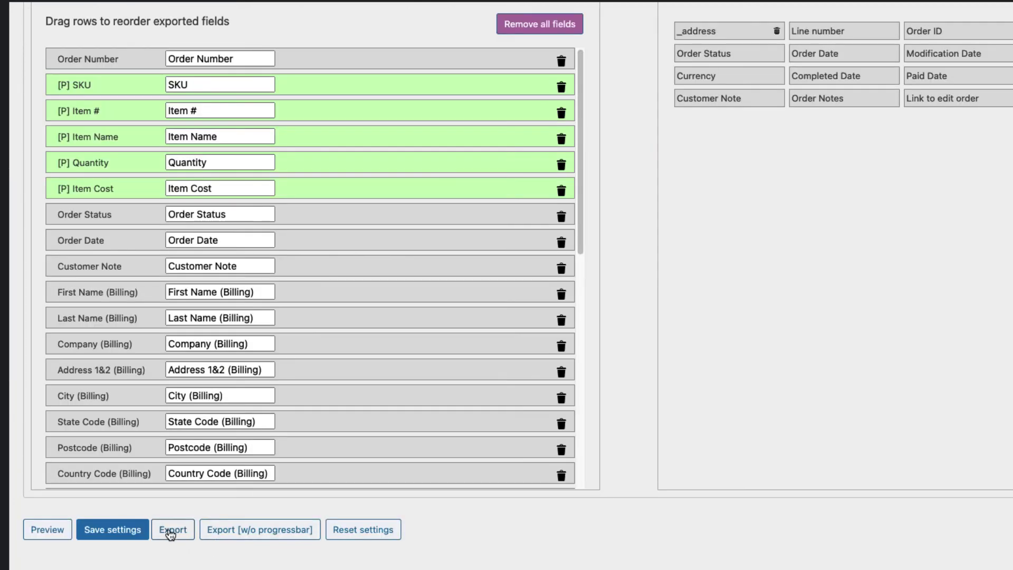
pyautogui.click(170, 531)
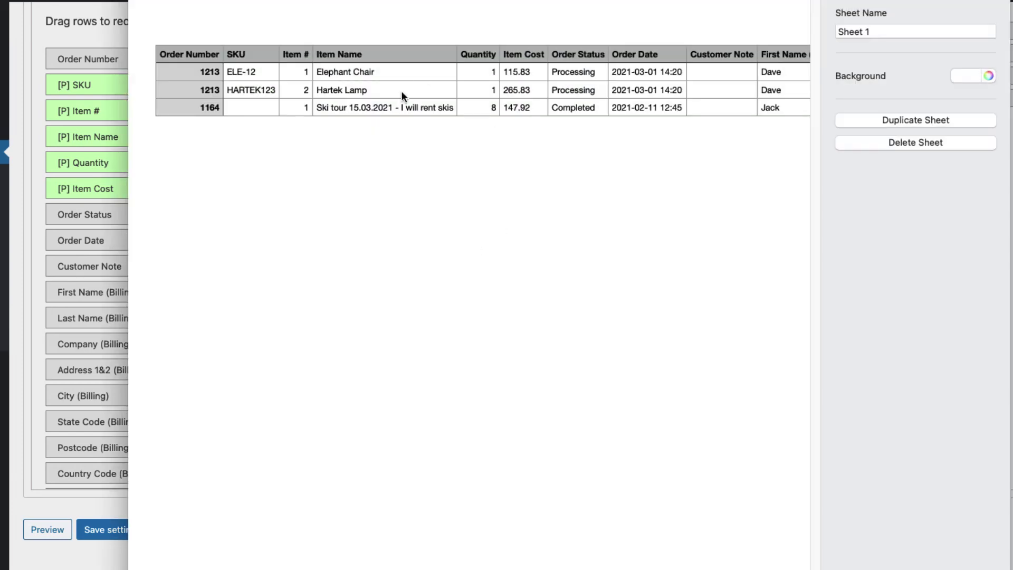
pyautogui.click(315, 75)
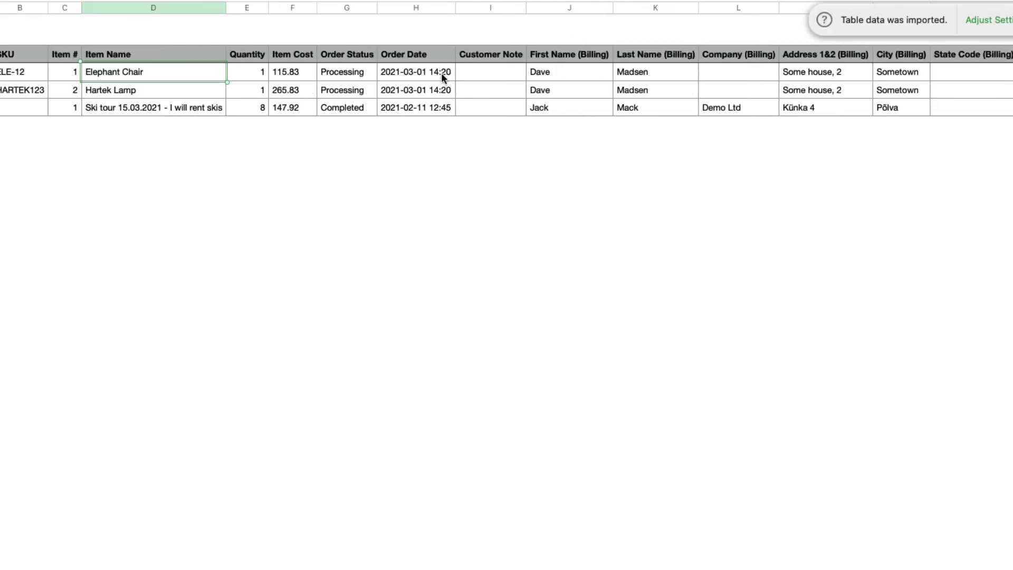
pyautogui.click(430, 73)
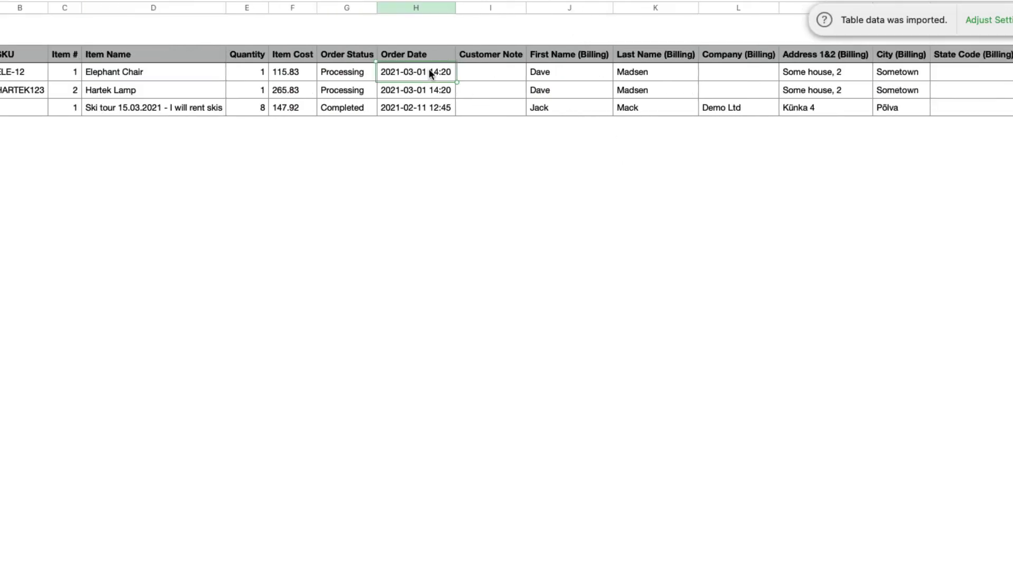
pyautogui.press('Right')
pyautogui.press('Right')
pyautogui.press('Right')
pyautogui.press('Right')
pyautogui.press('Right')
pyautogui.press('Right')
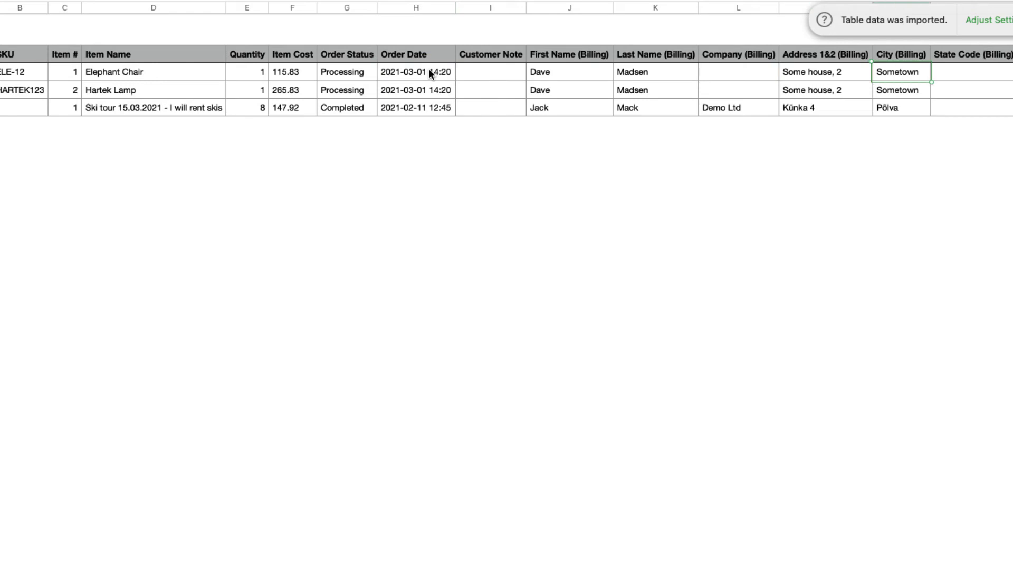
pyautogui.click(132, 53)
pyautogui.click(68, 54)
pyautogui.click(130, 54)
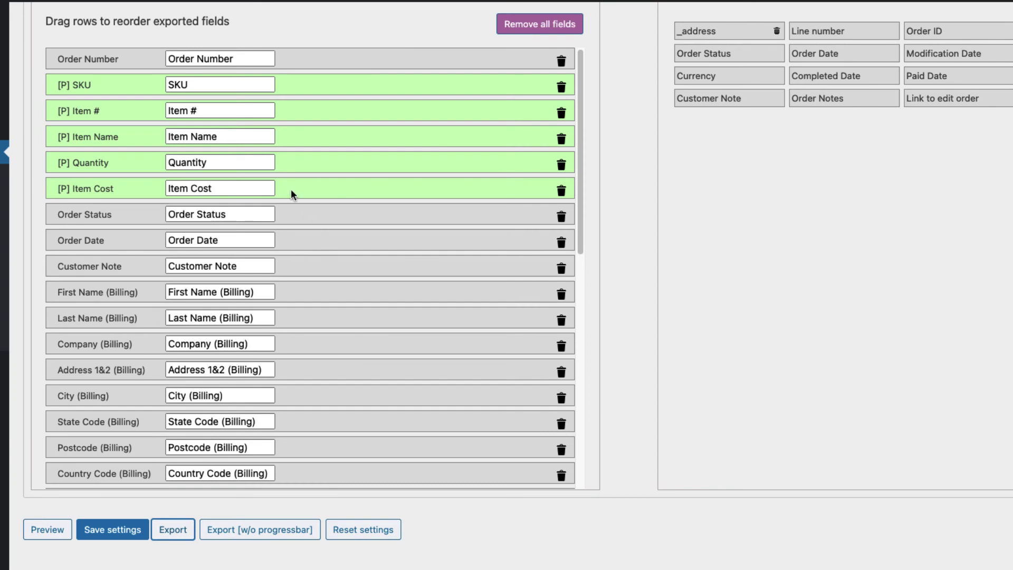
# - Retitle Item Name to Product name and Customer Note to Additional information
pyautogui.scroll(5, 292, 198)
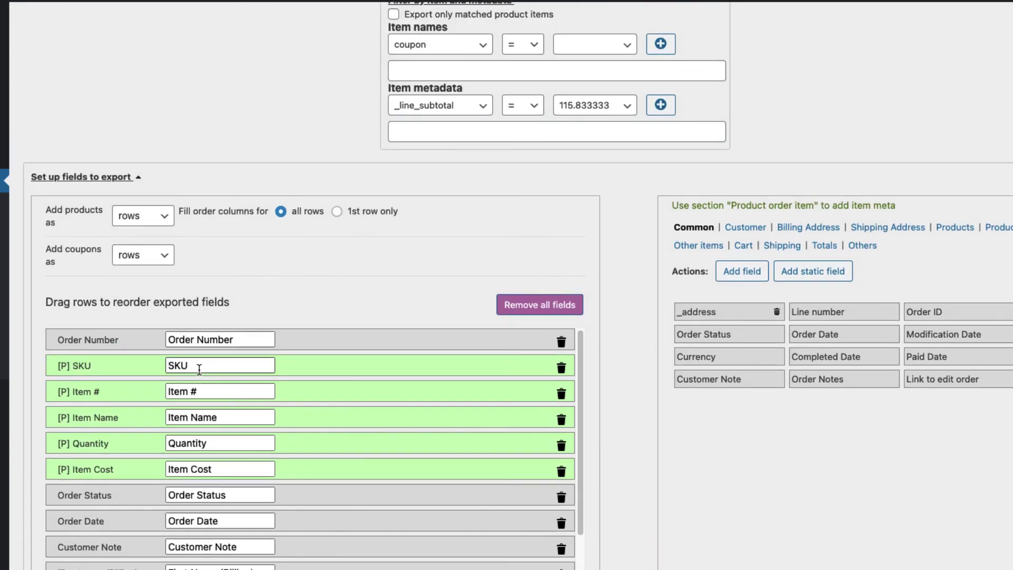
pyautogui.click(136, 418)
pyautogui.write('Produc')
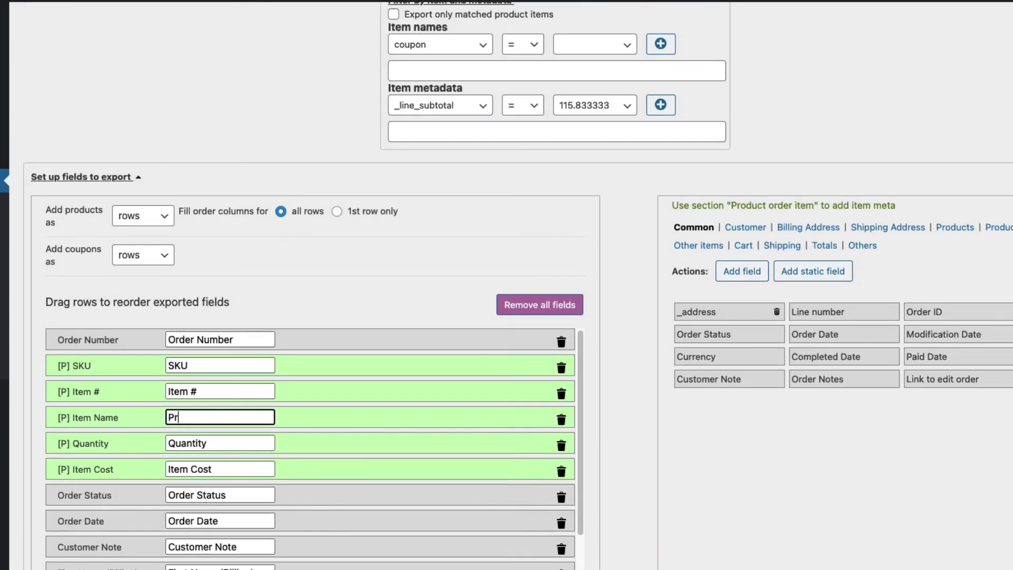
pyautogui.write('t name')
pyautogui.write('nf')
pyautogui.write('ormation')
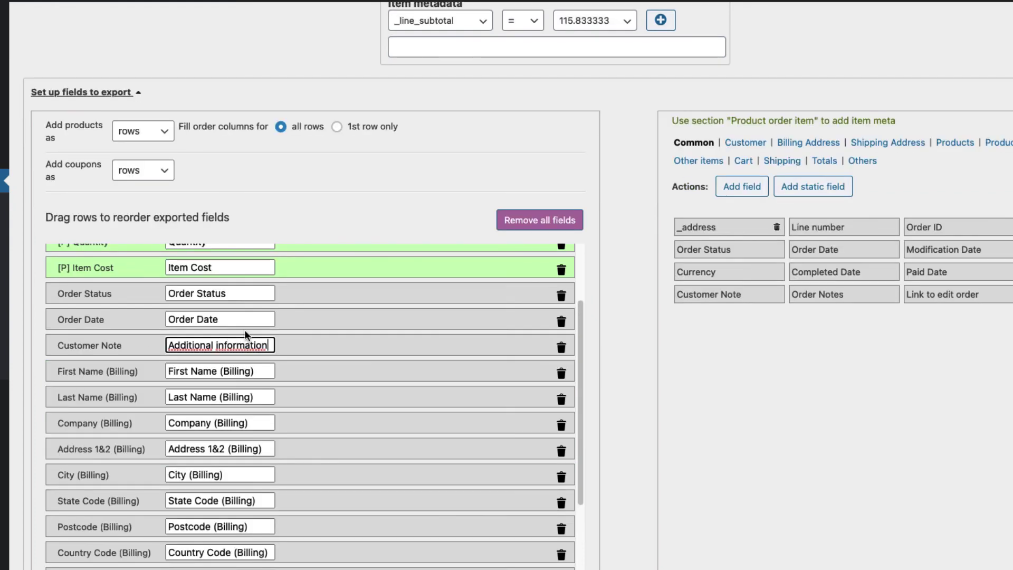
# - Switch the export format to PDF
pyautogui.scroll(-4, 834, 413)
pyautogui.scroll(8, 831, 412)
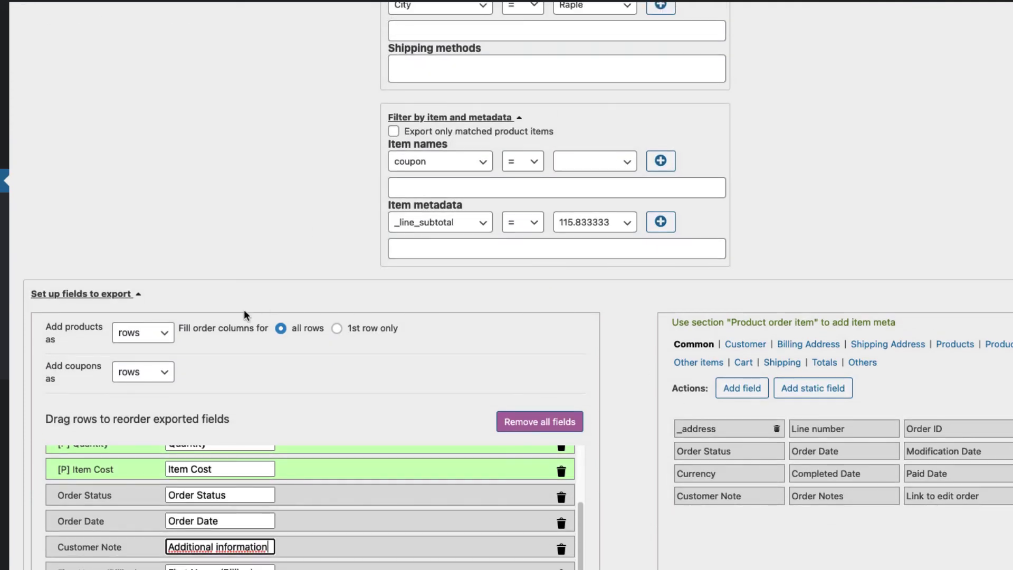
pyautogui.scroll(12, 275, 328)
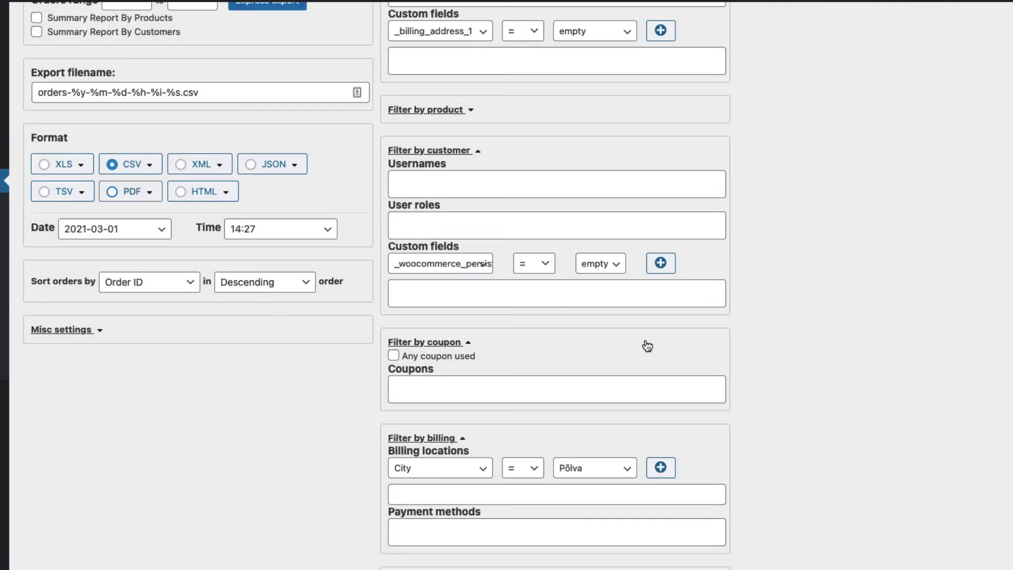
pyautogui.click(111, 191)
pyautogui.scroll(1, 879, 413)
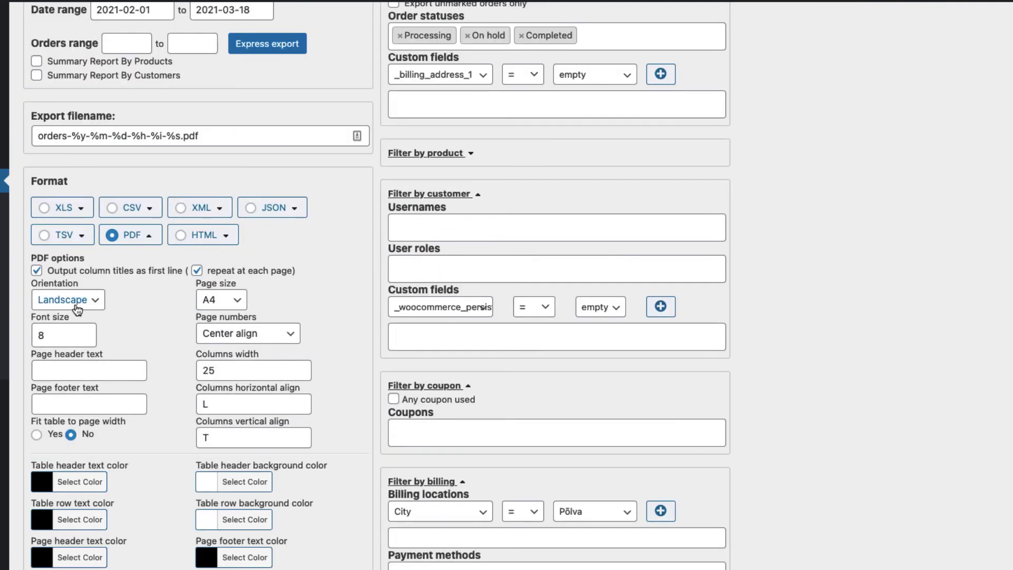
pyautogui.scroll(-20, 681, 403)
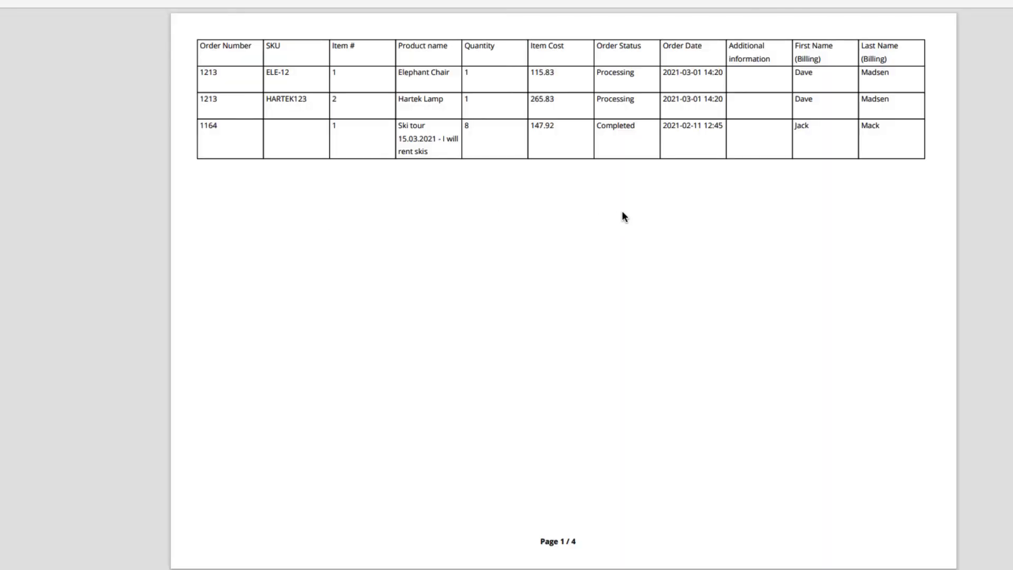
# - Scroll through the four-page orders PDF in Preview and return to page 1
pyautogui.scroll(-20, 718, 161)
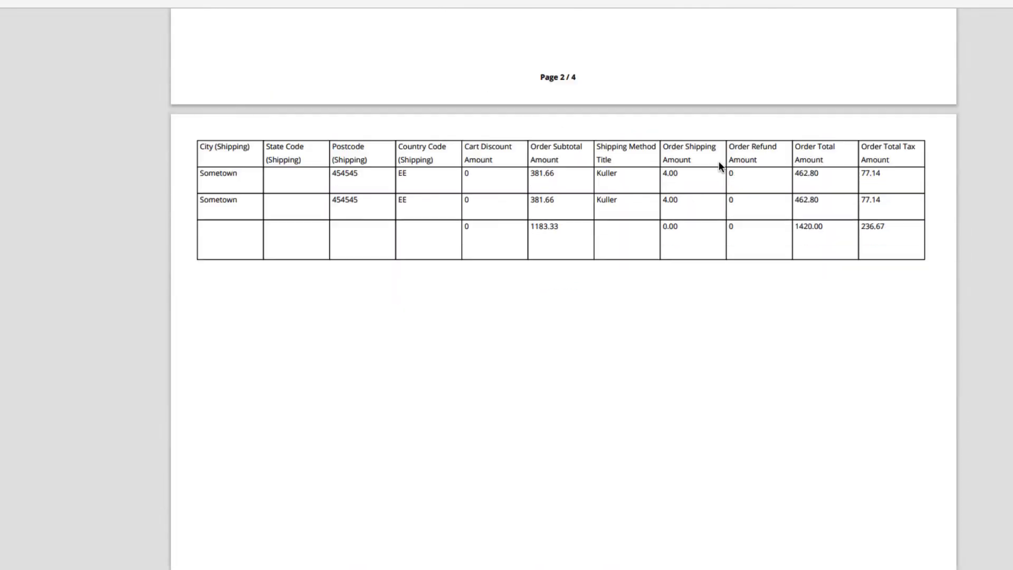
pyautogui.scroll(-10, 719, 161)
pyautogui.press('Home')
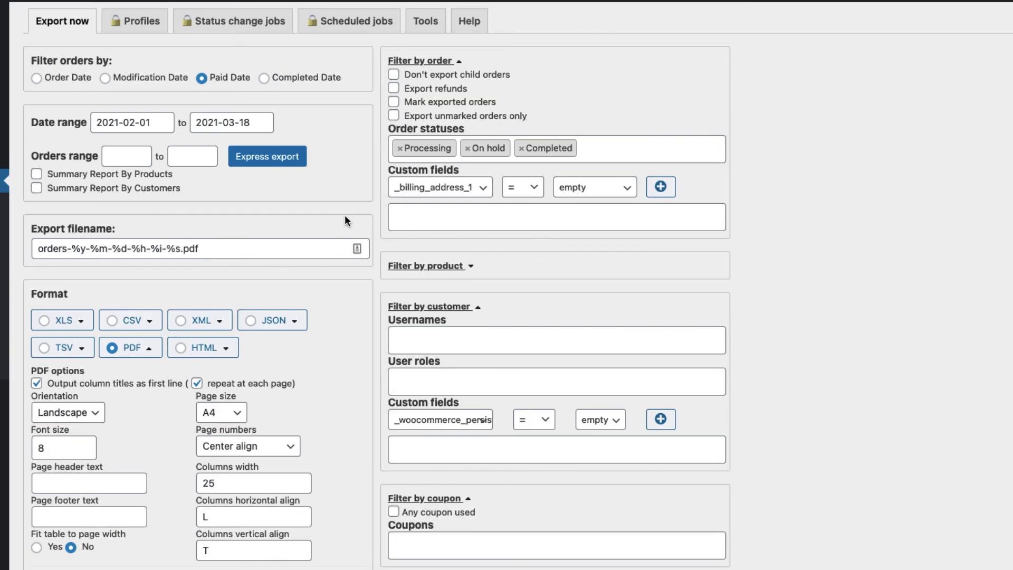
# - Filter orders by Order Date and switch the export format to CSV
pyautogui.click(55, 79)
pyautogui.click(114, 322)
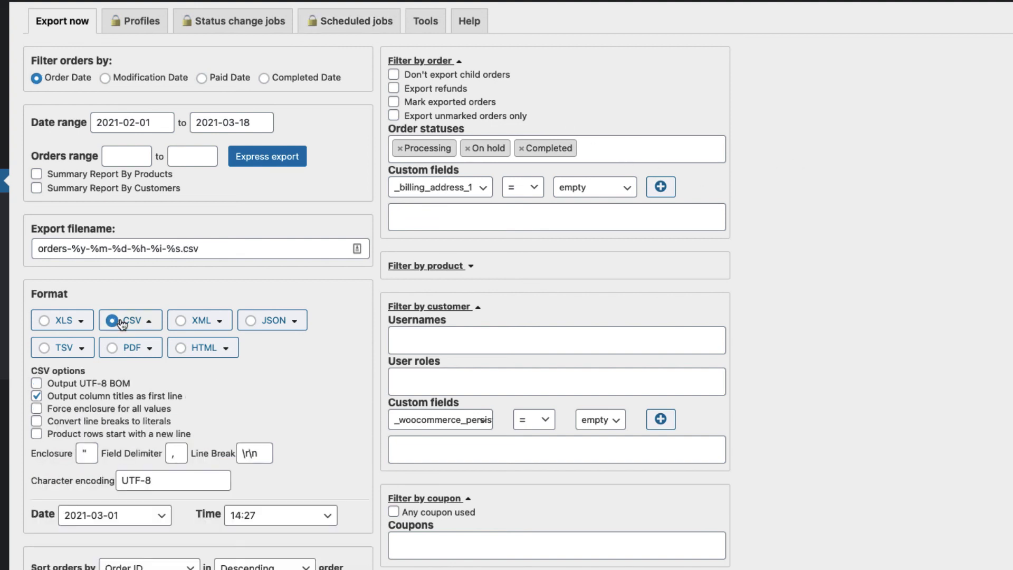